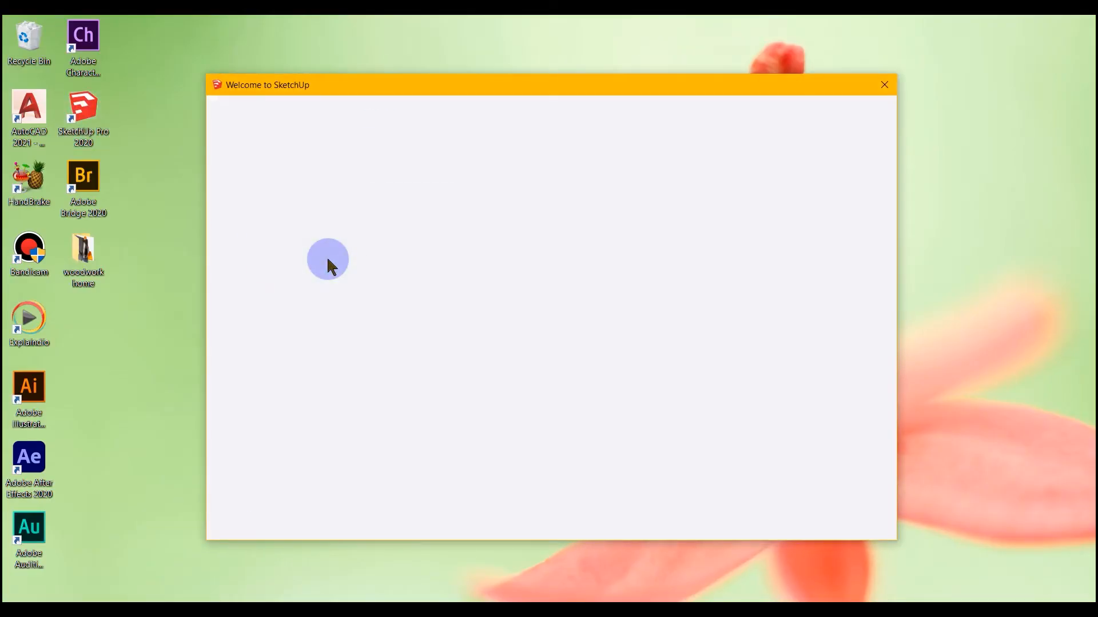
# - Start a new model from a template and delete the default scale figure
pyautogui.click(475, 213)
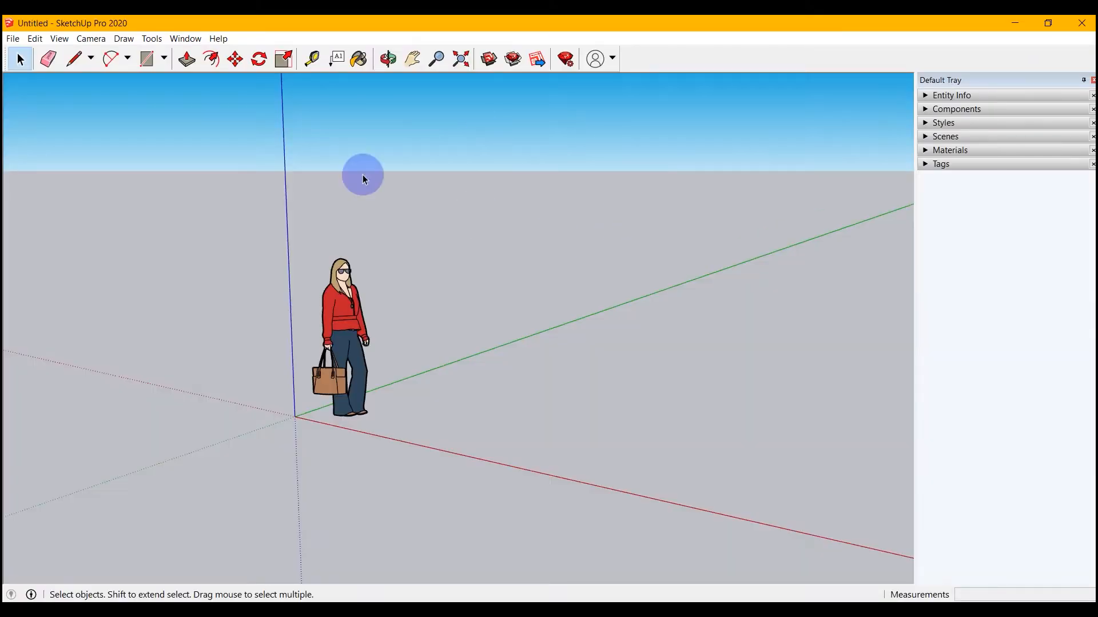
pyautogui.click(350, 332)
pyautogui.press('Delete')
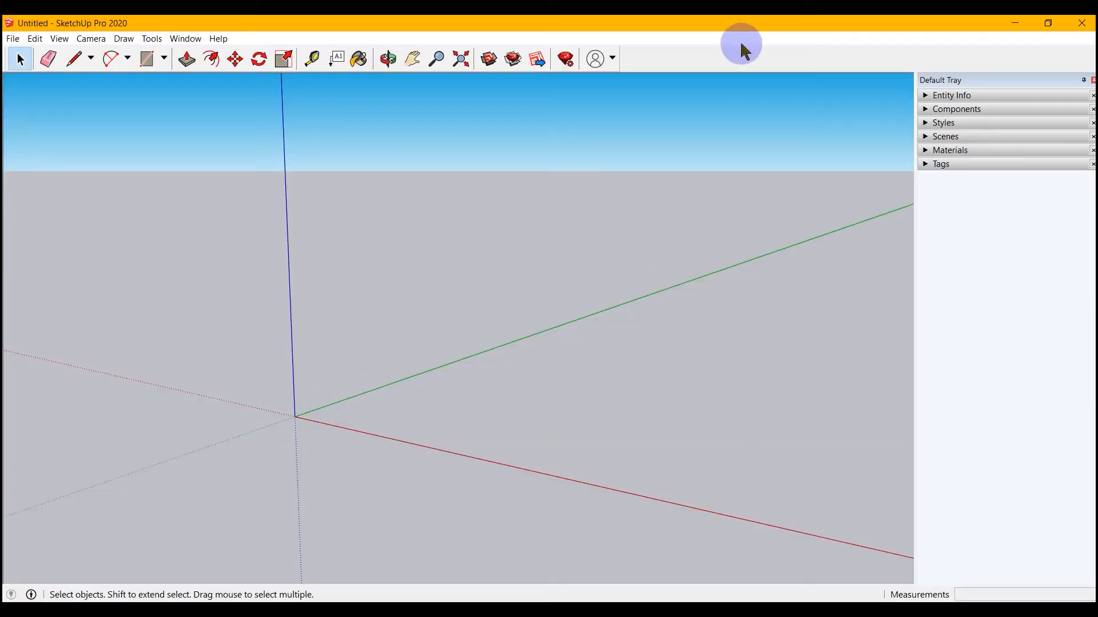
# - Show the Large Tool Set, Tags, Views and Standard toolbars
pyautogui.rightClick(715, 56)
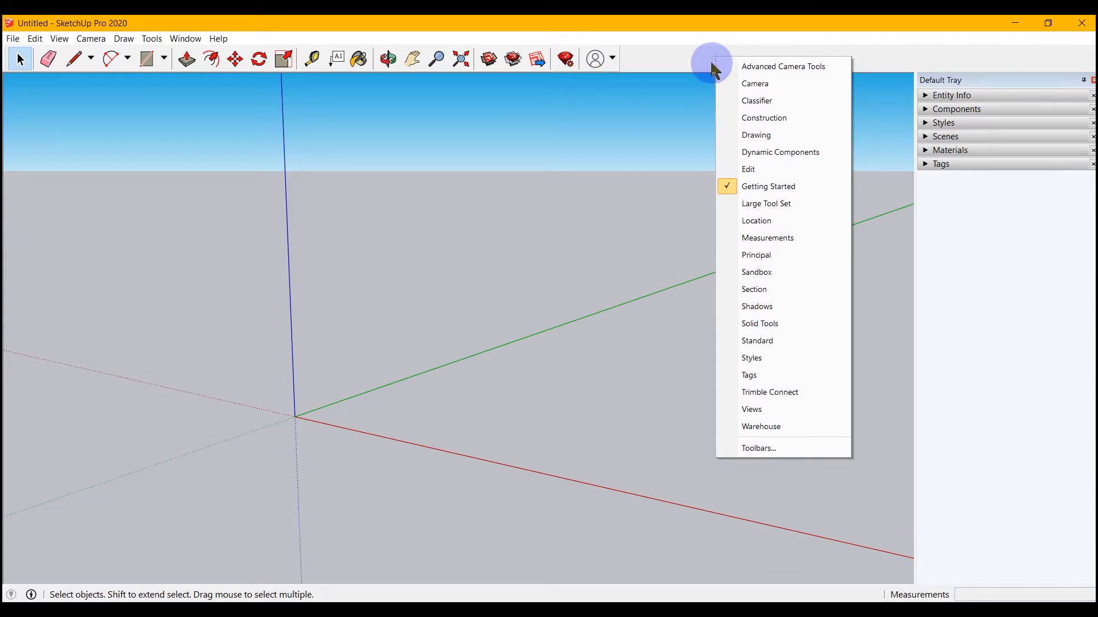
pyautogui.click(746, 205)
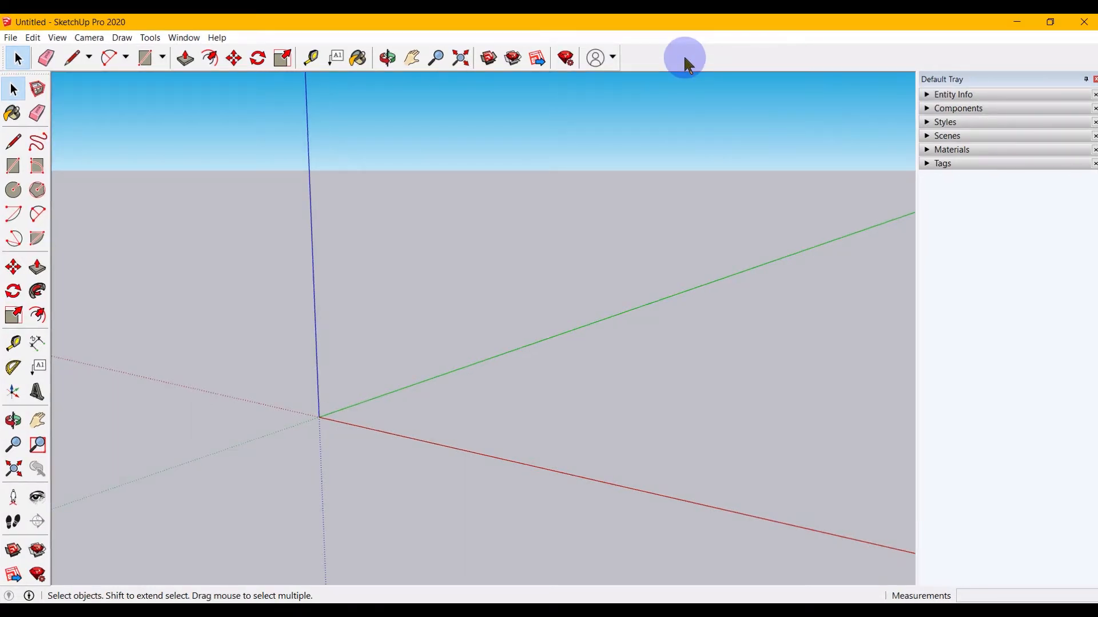
pyautogui.rightClick(718, 83)
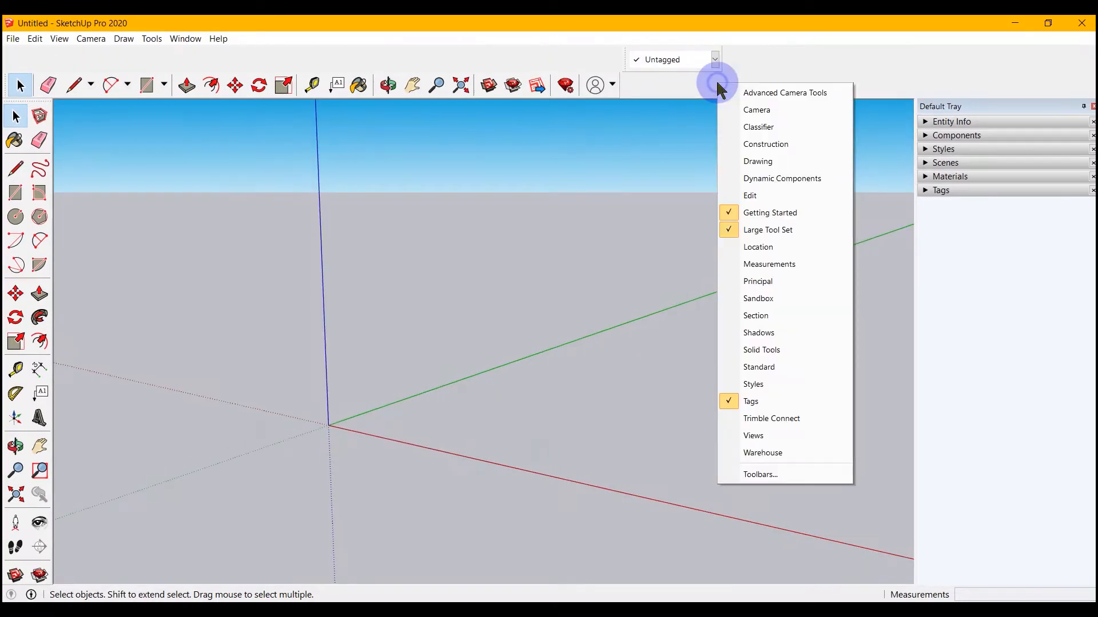
pyautogui.click(752, 439)
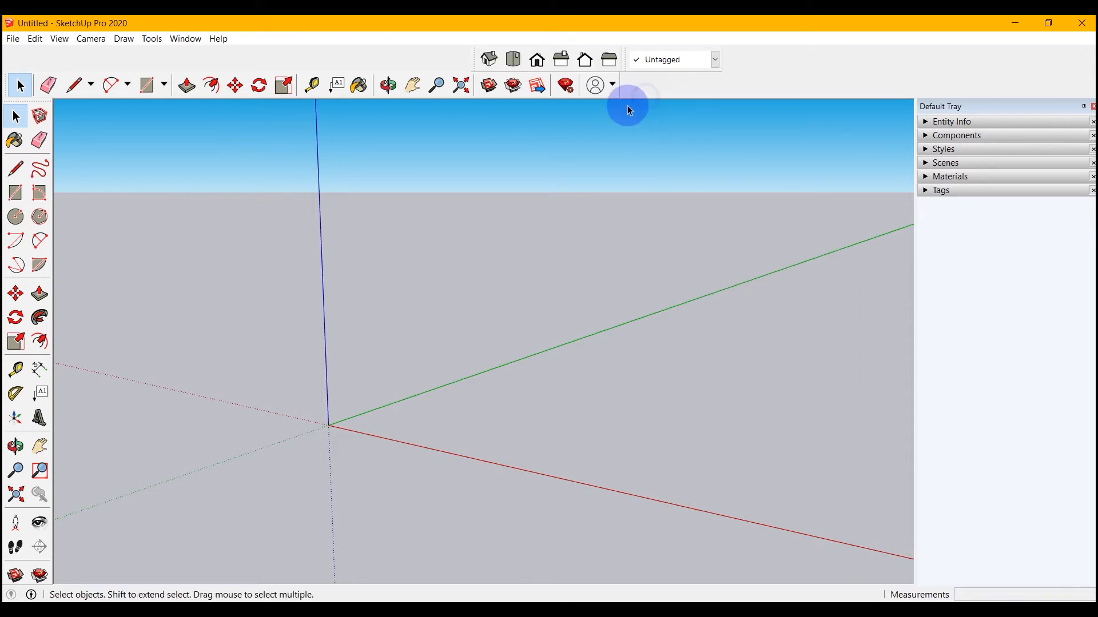
pyautogui.rightClick(746, 91)
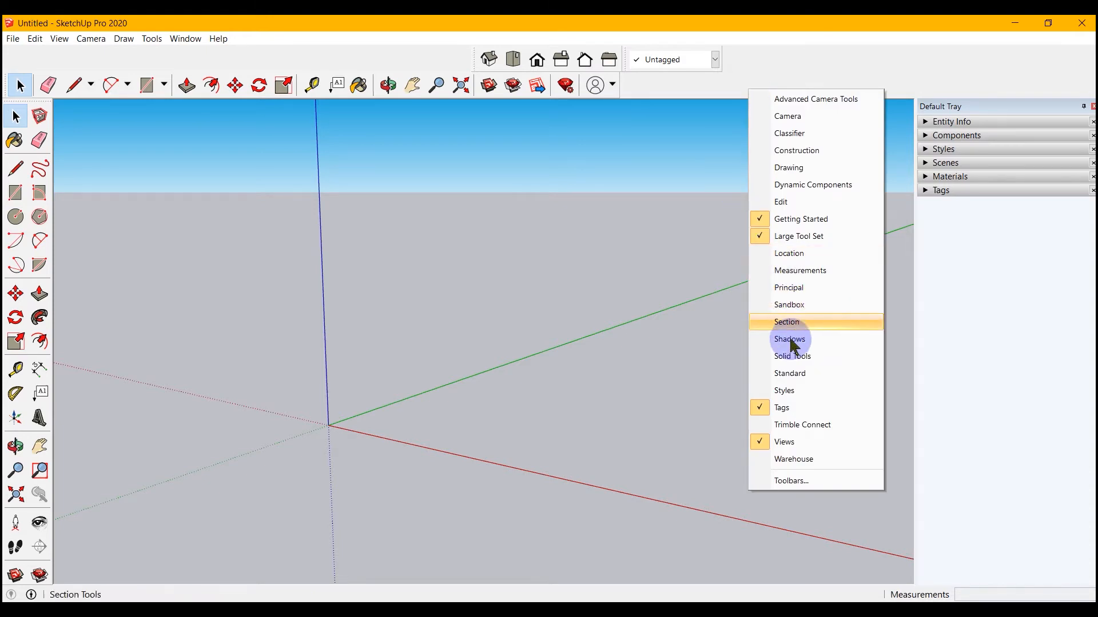
pyautogui.click(806, 374)
# - Show the Styles toolbar and hide the Getting Started toolbar
pyautogui.rightClick(751, 79)
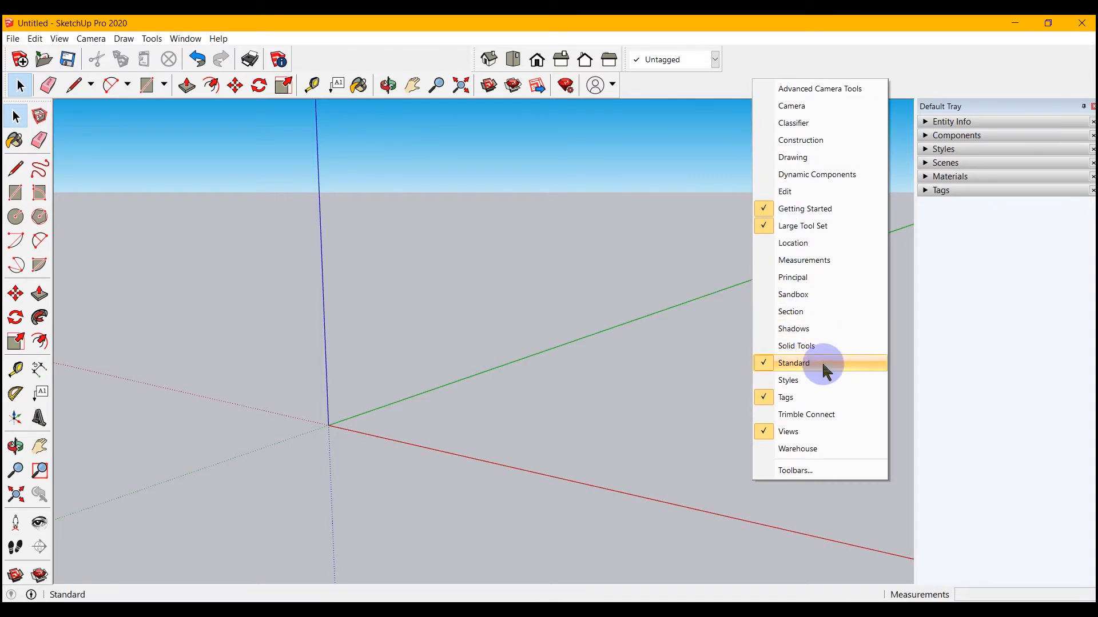
pyautogui.click(788, 381)
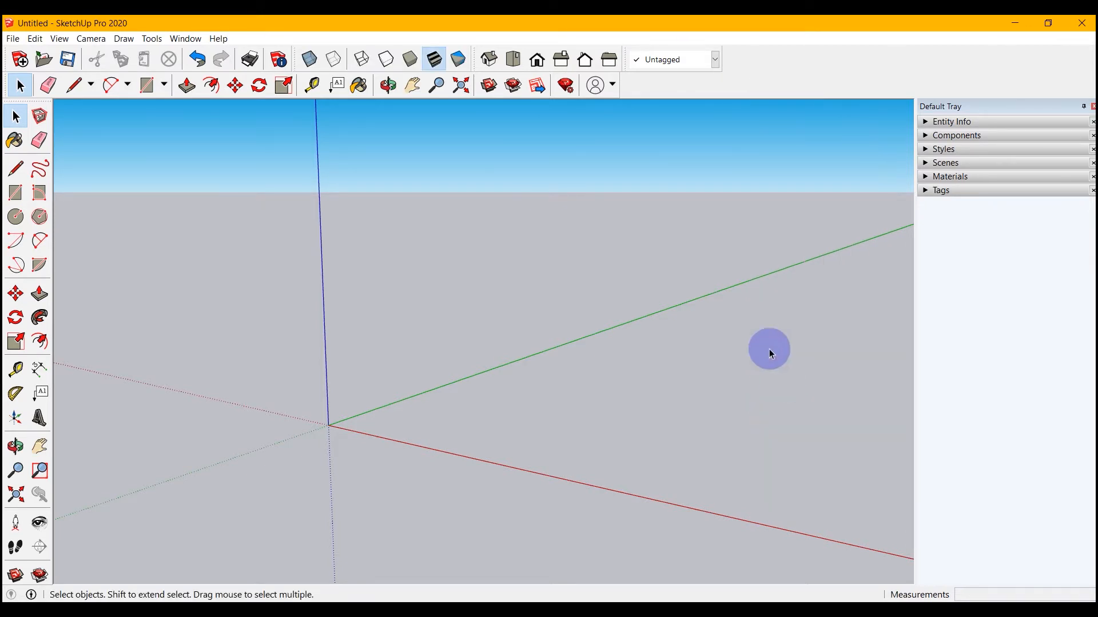
pyautogui.rightClick(703, 88)
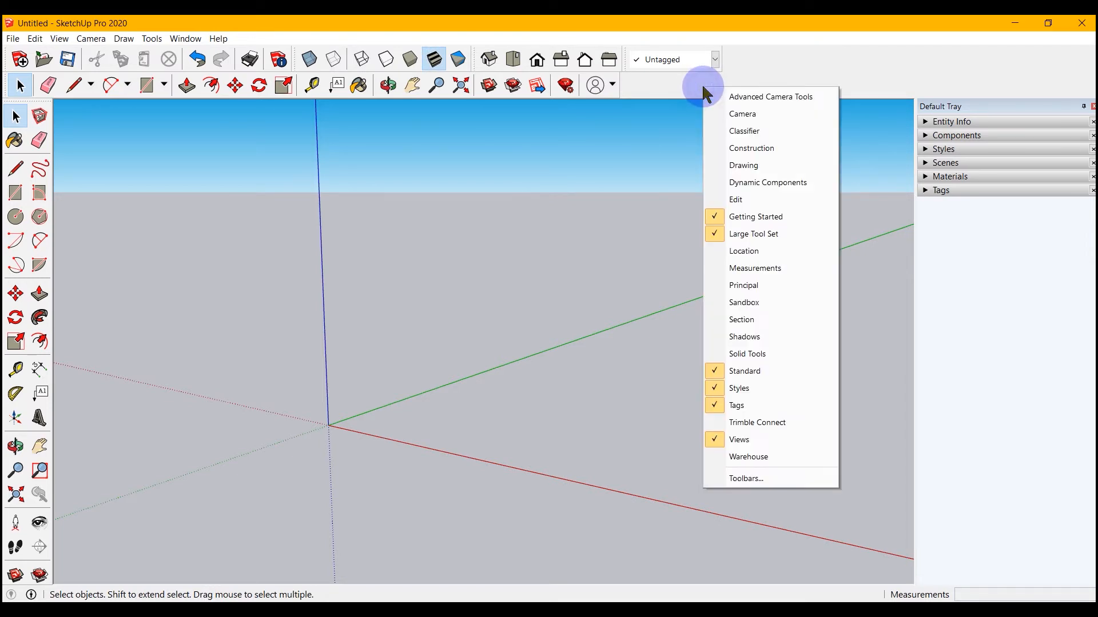
pyautogui.click(715, 217)
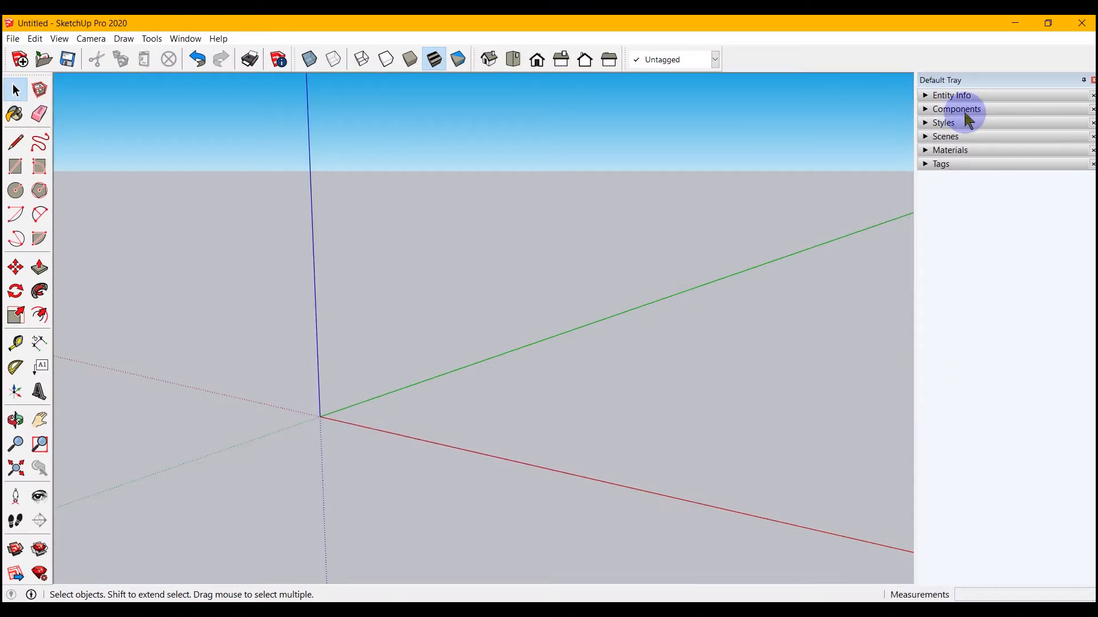
# - Apply the Construction Documentation Style from the Default Styles collection to the model
pyautogui.click(923, 122)
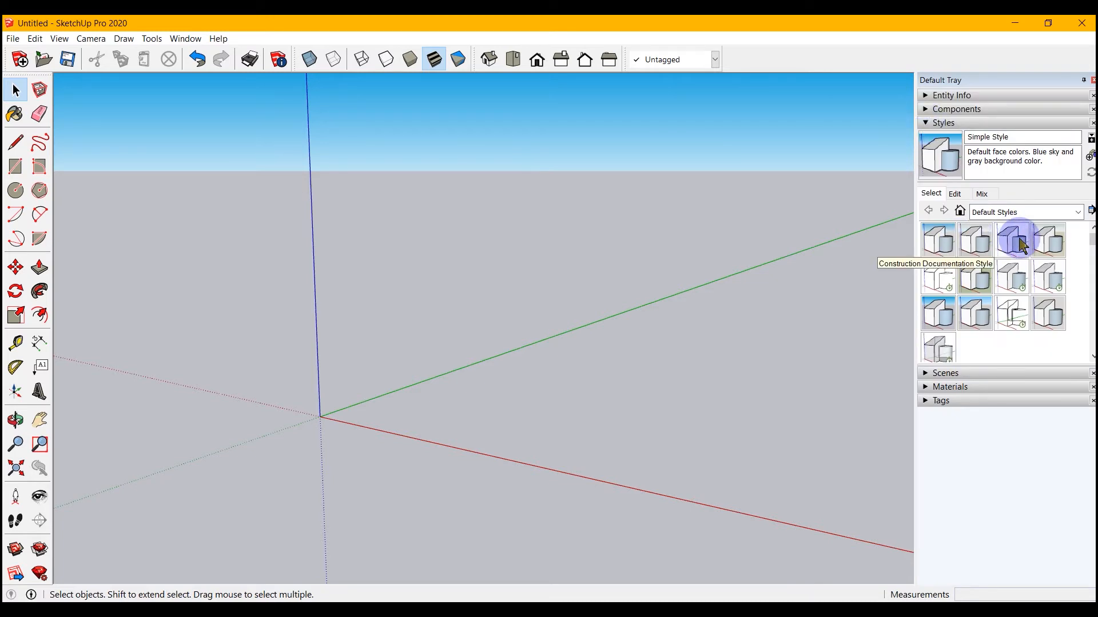
pyautogui.click(1013, 240)
pyautogui.moveTo(466, 449); pyautogui.dragTo(438, 406, button='middle')
pyautogui.scroll(-2, 600, 420)
pyautogui.moveTo(601, 421); pyautogui.dragTo(561, 392, button='middle')
pyautogui.scroll(3, 612, 424)
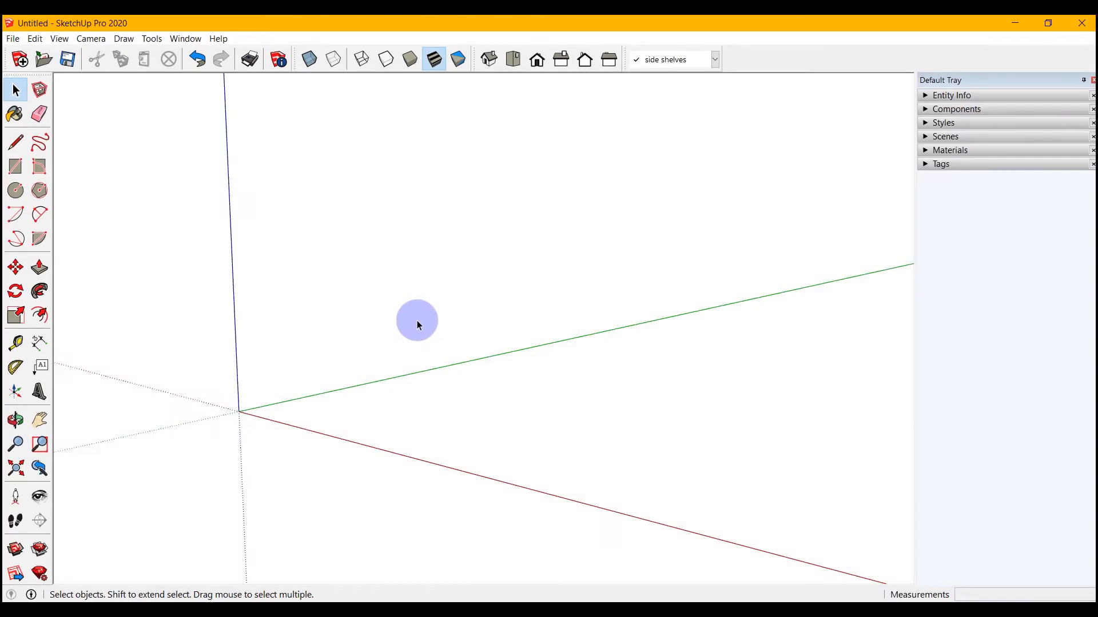
# - Draw a vertical rectangle 1'4" wide by 6' high near the origin, facing the red axis
pyautogui.moveTo(184, 400); pyautogui.dragTo(221, 400, button='middle')
pyautogui.click(15, 168)
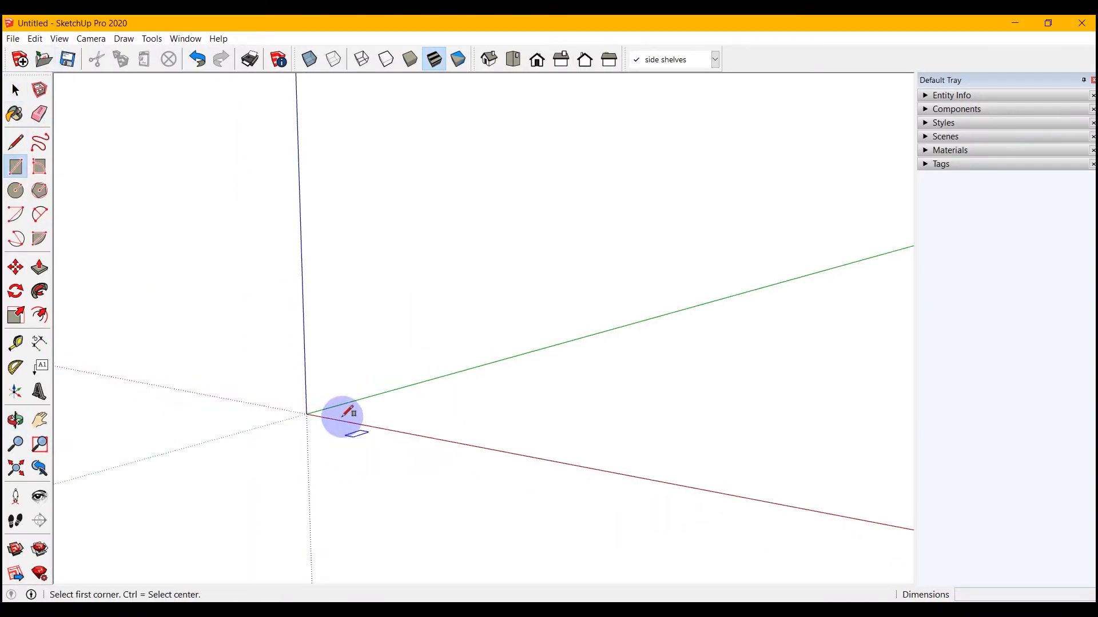
pyautogui.click(349, 413)
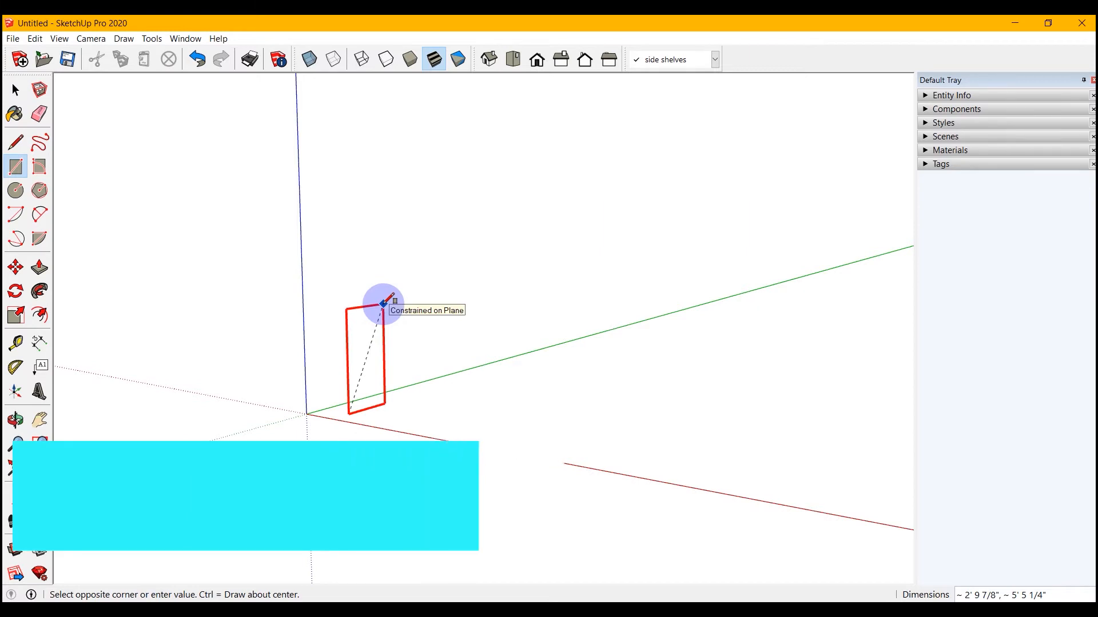
pyautogui.write("1'4,6'")
pyautogui.press('Return')
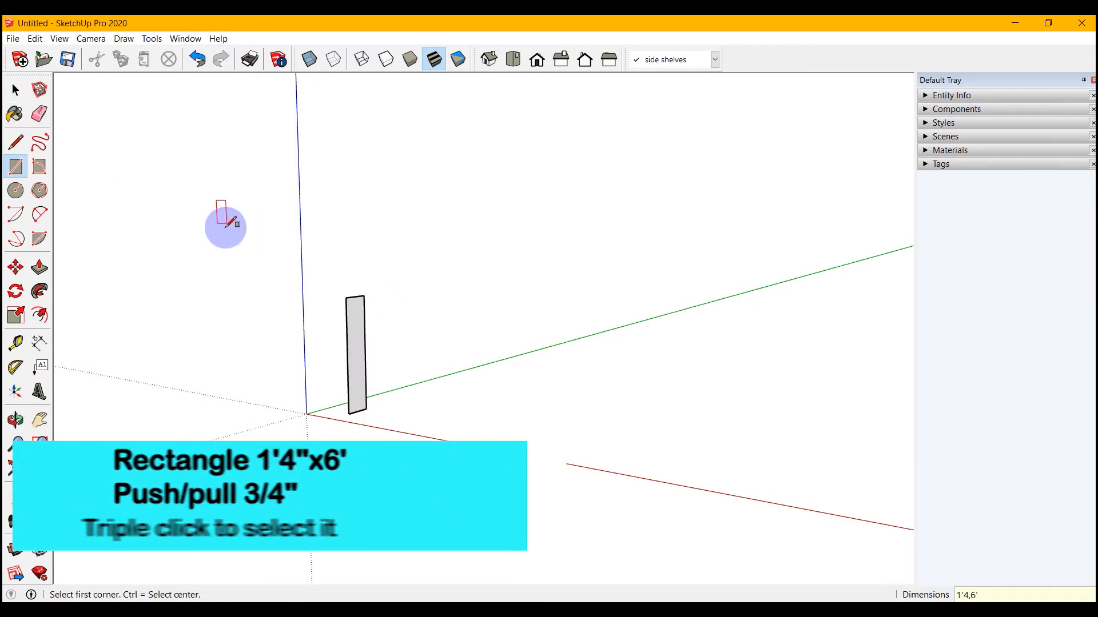
# - Push/Pull the upright rectangle to a 3/4" thickness to form the side panel
pyautogui.moveTo(420, 380); pyautogui.dragTo(429, 435, button='middle')
pyautogui.press('space')
pyautogui.scroll(3, 350, 307)
pyautogui.moveTo(384, 394); pyautogui.dragTo(400, 424, button='middle')
pyautogui.click(39, 267)
pyautogui.click(359, 351)
pyautogui.write('3/4')
pyautogui.press('Return')
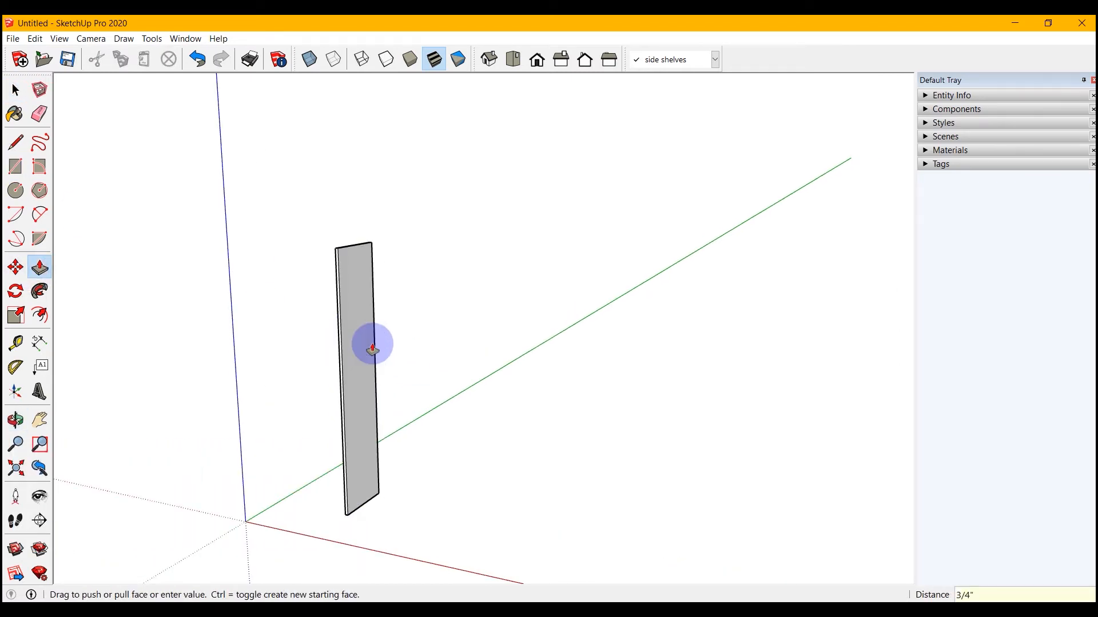
# - Turn the whole side panel into a component named "side"
pyautogui.press('space')
pyautogui.tripleClick(357, 333)
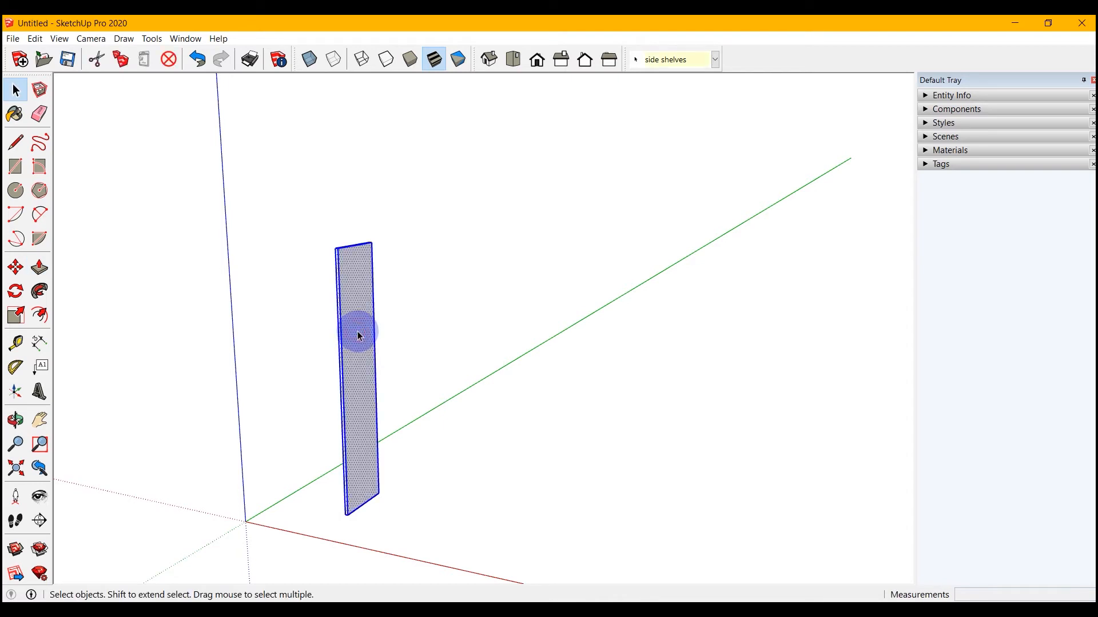
pyautogui.rightClick(358, 333)
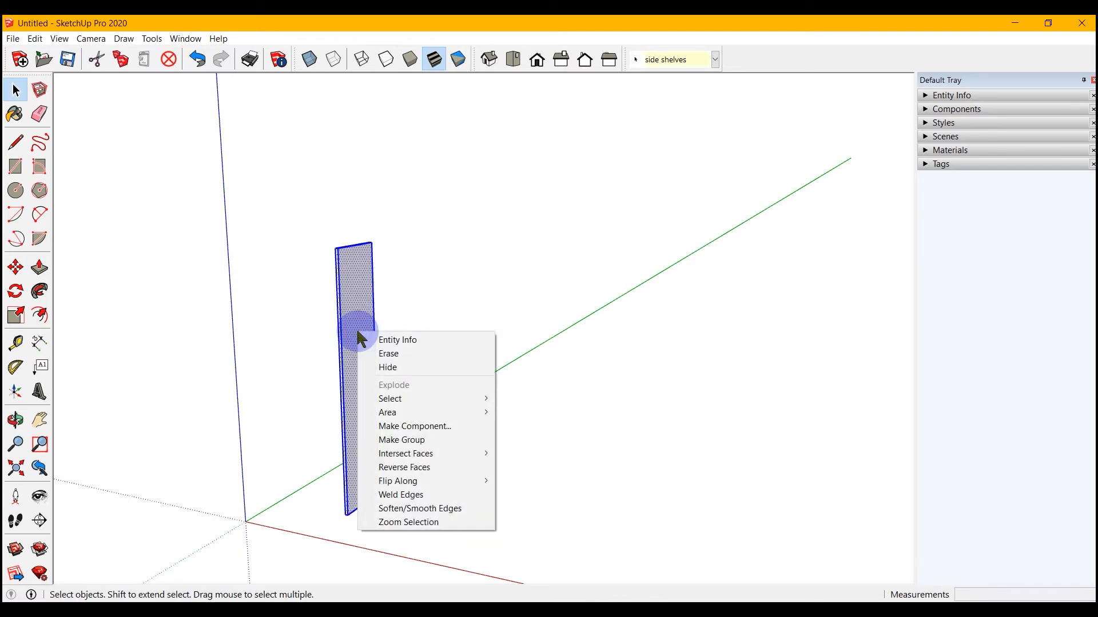
pyautogui.click(419, 426)
pyautogui.write('side')
pyautogui.click(564, 465)
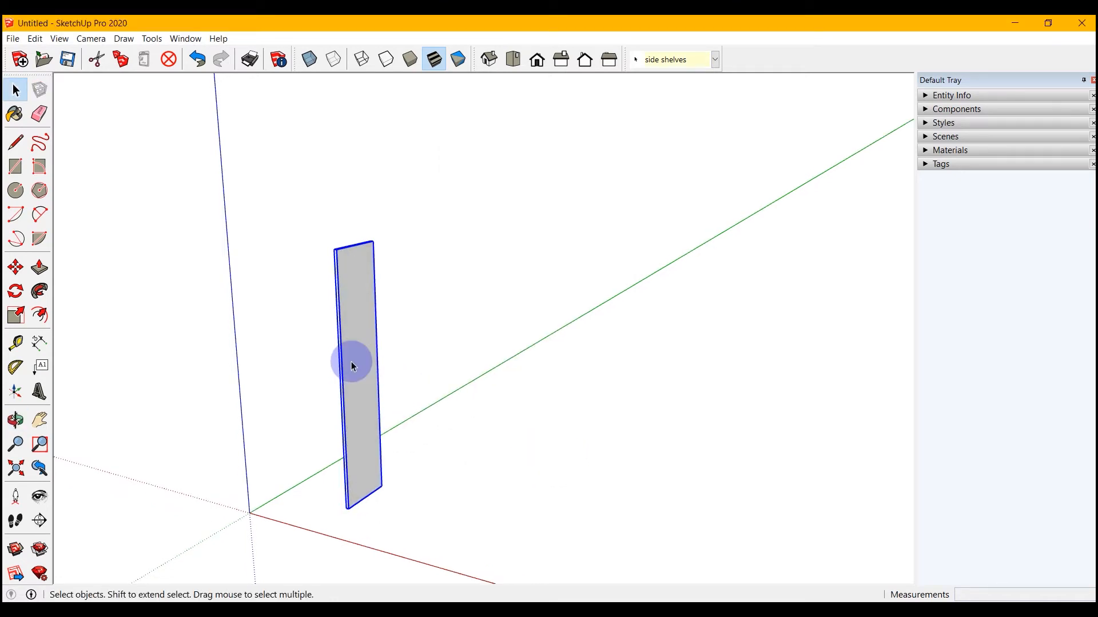
# - Copy the side panel 4' along the red axis to form the opposite side
pyautogui.press('m')
pyautogui.click(373, 241)
pyautogui.press('ctrl')
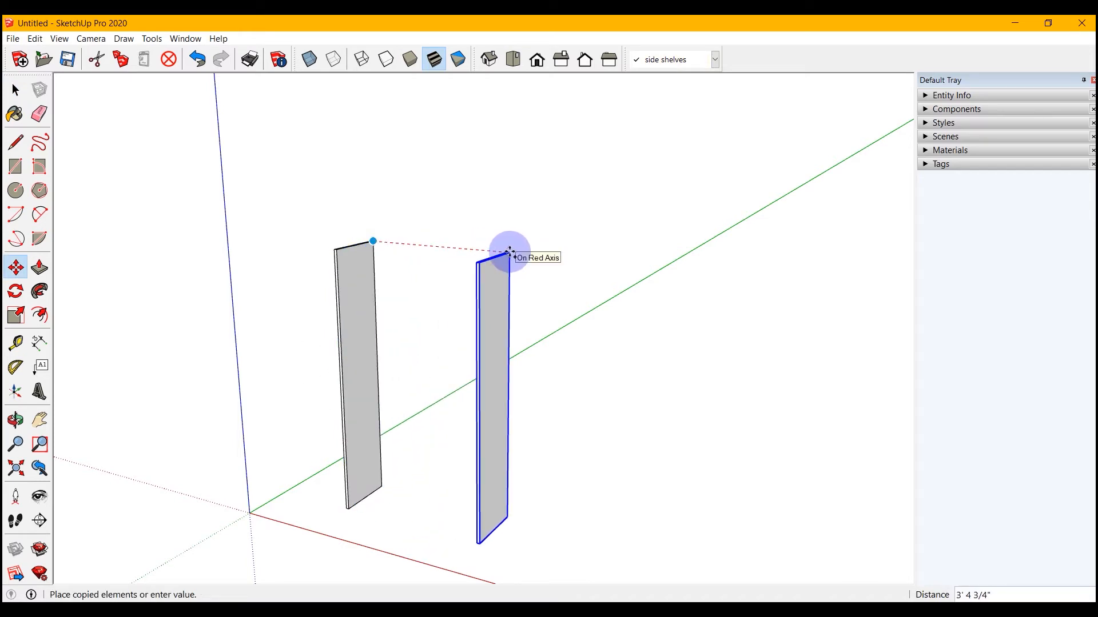
pyautogui.write("4'")
pyautogui.press('Return')
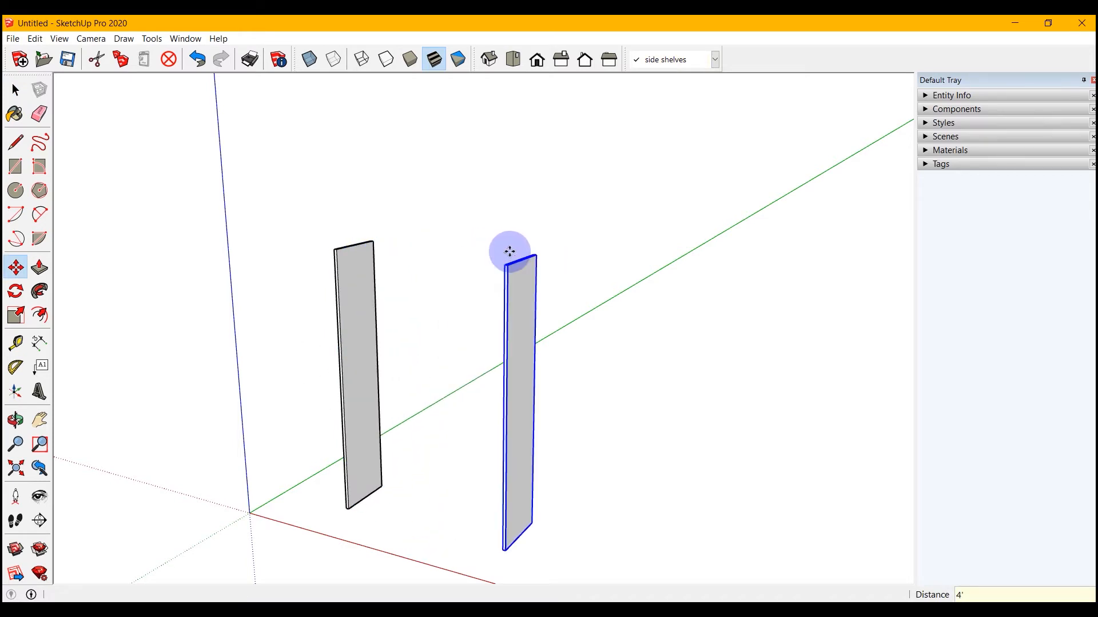
pyautogui.click(16, 90)
# - Draw a rectangle across the top ends of the two side panels, between their opposite outer corners
pyautogui.moveTo(466, 366); pyautogui.dragTo(480, 457, button='middle')
pyautogui.scroll(3, 409, 279)
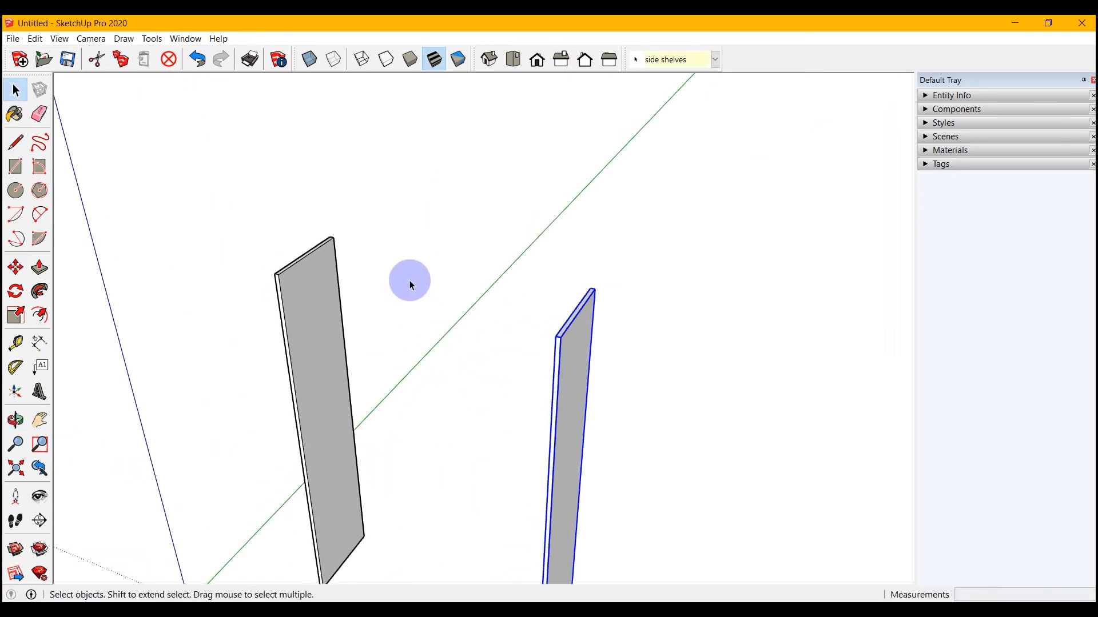
pyautogui.click(16, 166)
pyautogui.scroll(2, 323, 235)
pyautogui.click(323, 236)
pyautogui.click(686, 395)
# - Push/Pull the rectangle above the side panels up 3/4" to form the top board
pyautogui.click(15, 89)
pyautogui.press('p')
pyautogui.moveTo(477, 318); pyautogui.dragTo(500, 433, button='middle')
pyautogui.click(436, 311)
pyautogui.write('3/4')
pyautogui.press('Return')
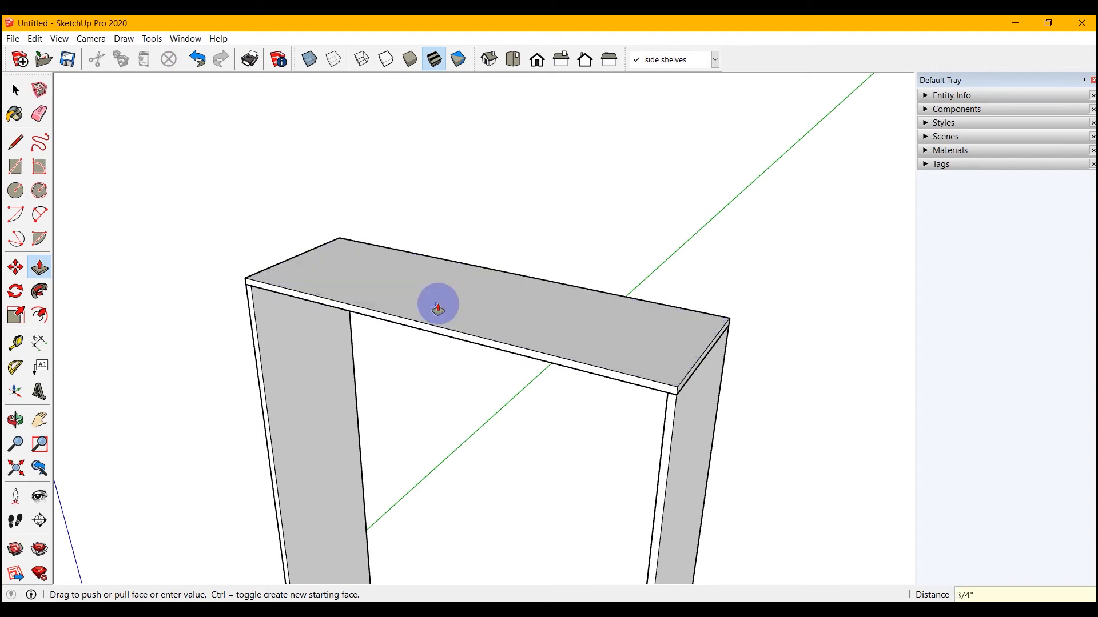
# - Turn the top board into a component named "top shelf" and clear the selection
pyautogui.press('space')
pyautogui.tripleClick(461, 325)
pyautogui.rightClick(465, 328)
pyautogui.click(509, 425)
pyautogui.write('top shelf')
pyautogui.click(558, 462)
pyautogui.moveTo(558, 462); pyautogui.dragTo(691, 248, button='middle')
pyautogui.click(691, 247)
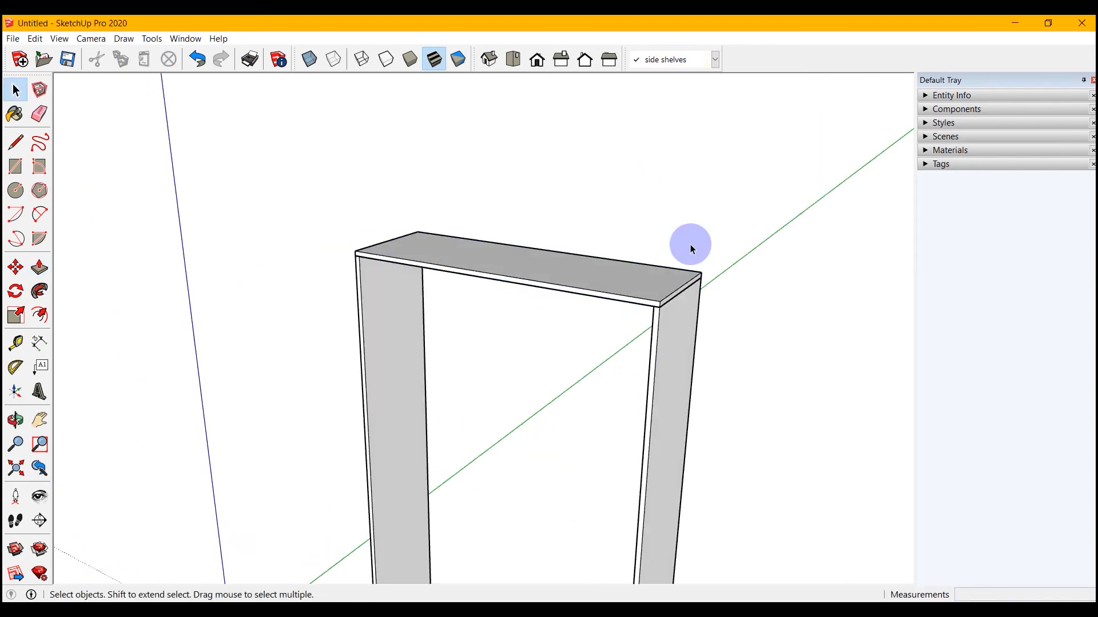
pyautogui.click(519, 456)
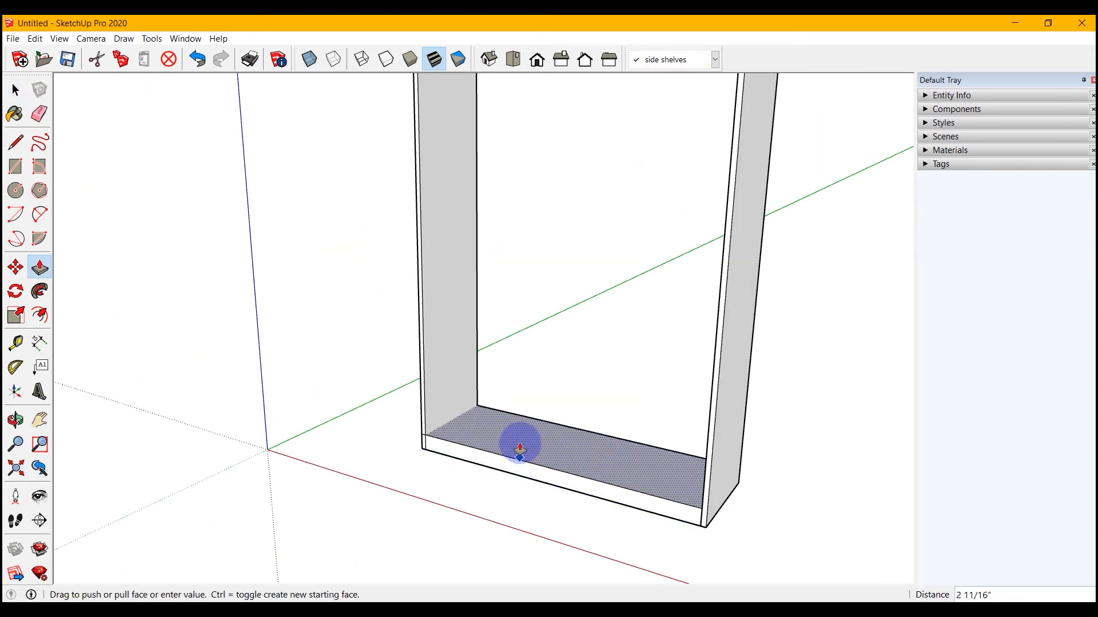
pyautogui.press('Escape')
pyautogui.hotkey('ctrl', 'z')
# - Draw a rectangle between the inner bottom corners of the side panels and Push/Pull it up 3/4" as the bottom shelf
pyautogui.click(15, 166)
pyautogui.click(478, 419)
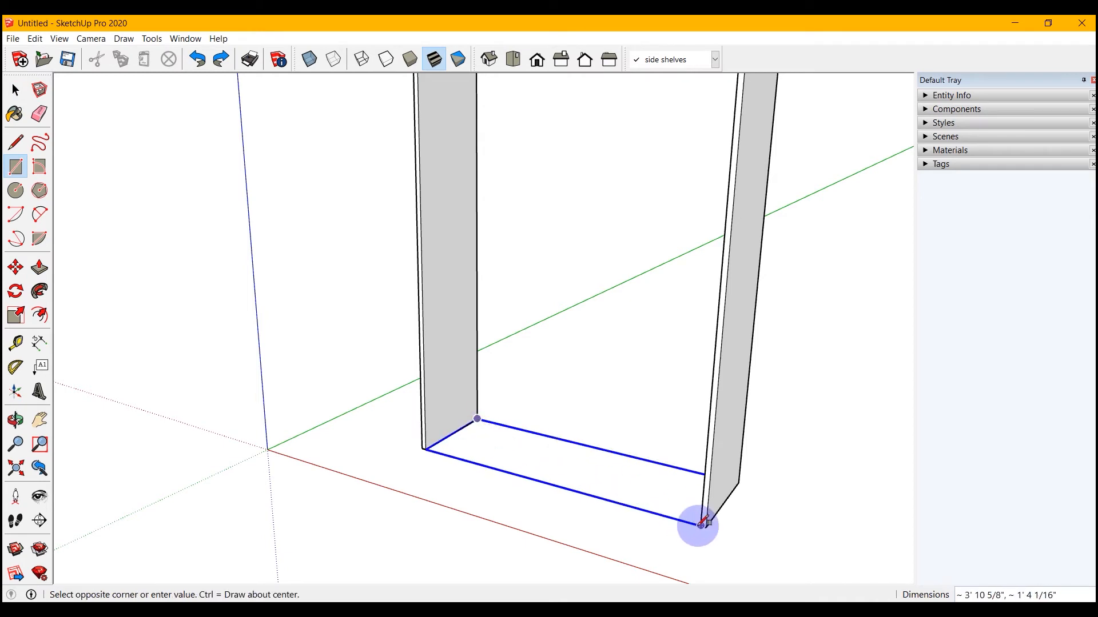
pyautogui.click(700, 520)
pyautogui.press('space')
pyautogui.click(649, 518)
pyautogui.click(38, 269)
pyautogui.click(560, 478)
pyautogui.click(559, 474)
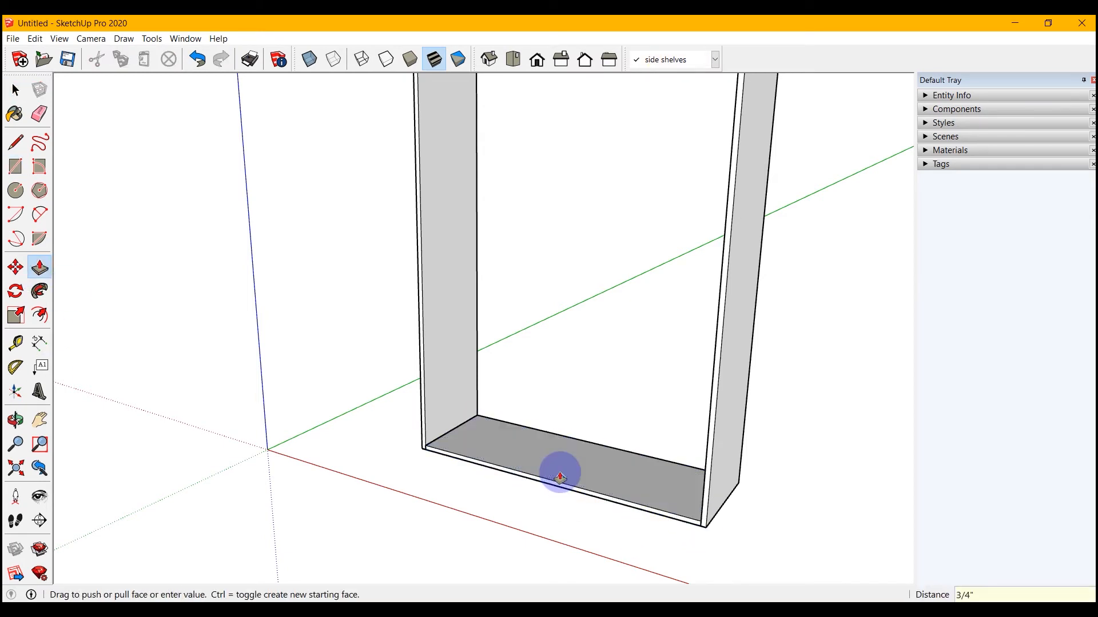
# - Turn the whole bottom shelf into a component
pyautogui.press('space')
pyautogui.tripleClick(569, 486)
pyautogui.rightClick(569, 486)
pyautogui.click(626, 379)
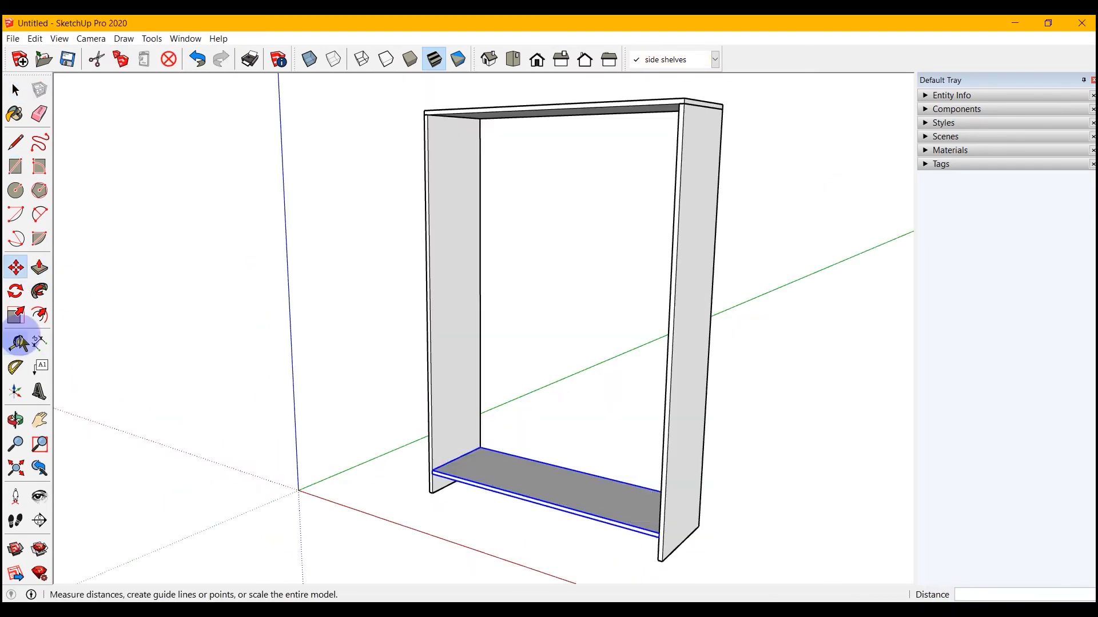
# - Place a Tape Measure guide above the bottom shelf and copy the shelf up to it, about 1' 2 9/16", repeating with x2
pyautogui.click(18, 343)
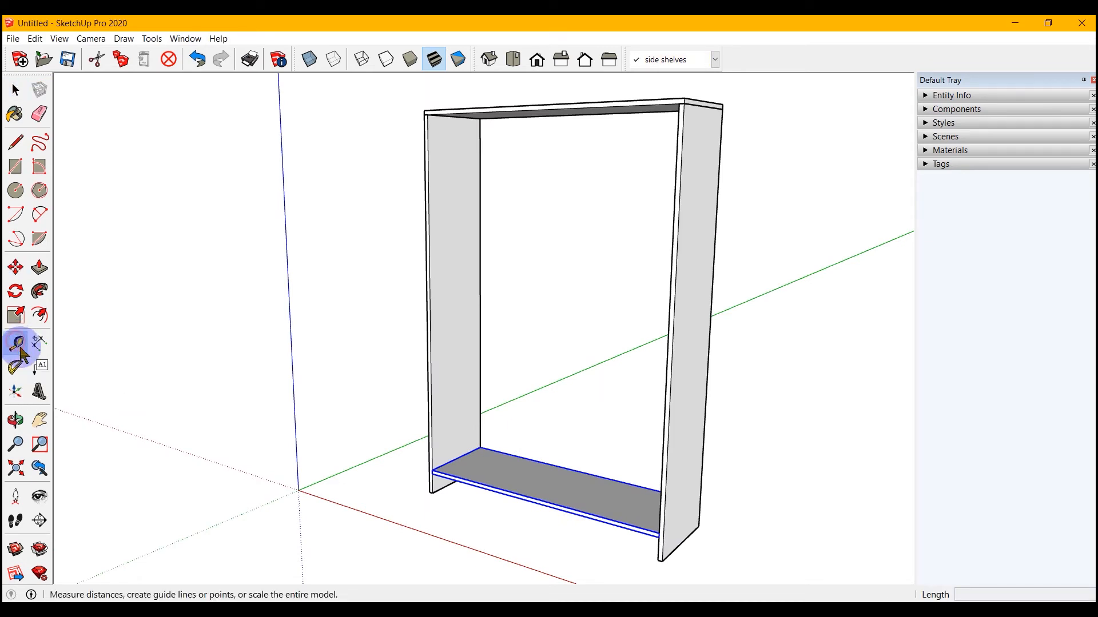
pyautogui.scroll(3, 433, 472)
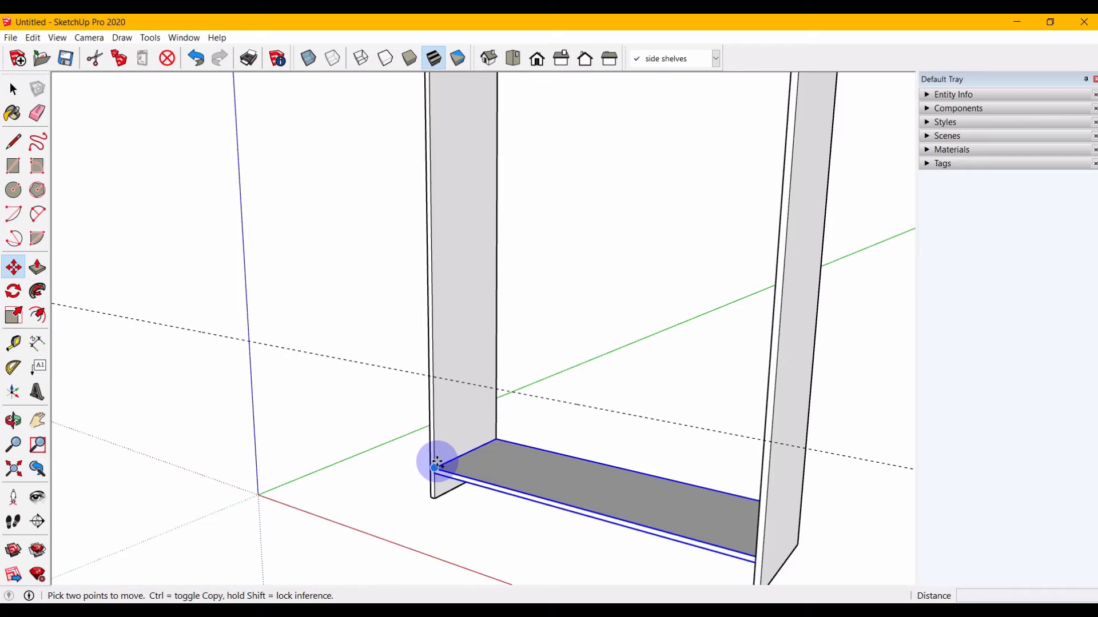
pyautogui.press('ctrl')
pyautogui.moveTo(435, 466); pyautogui.dragTo(436, 374)
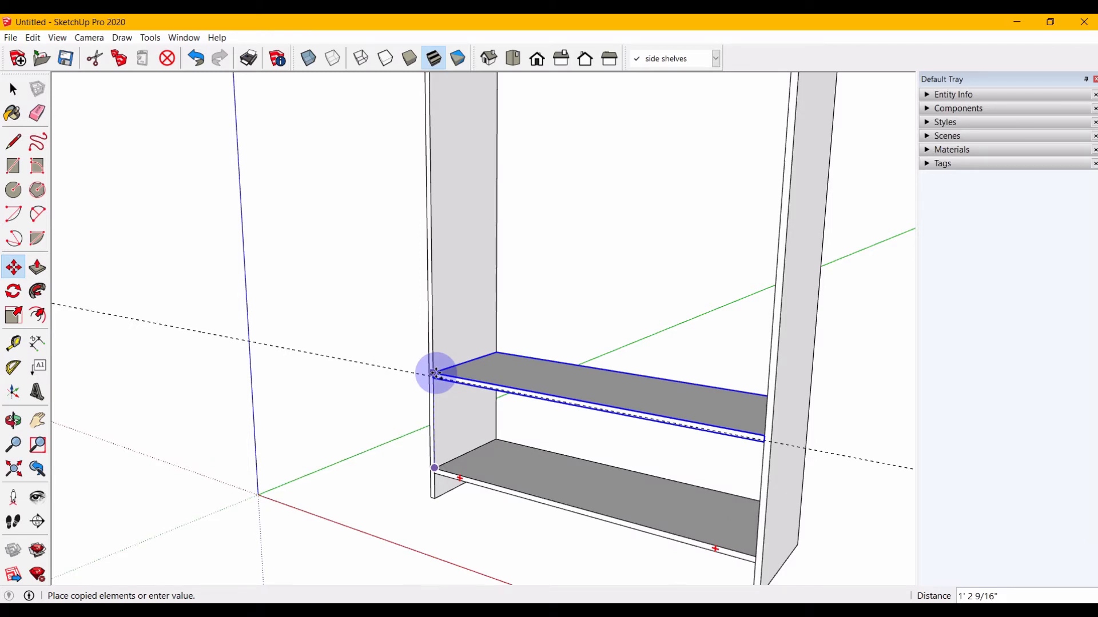
pyautogui.click(436, 373)
pyautogui.write('x2')
pyautogui.press('Return')
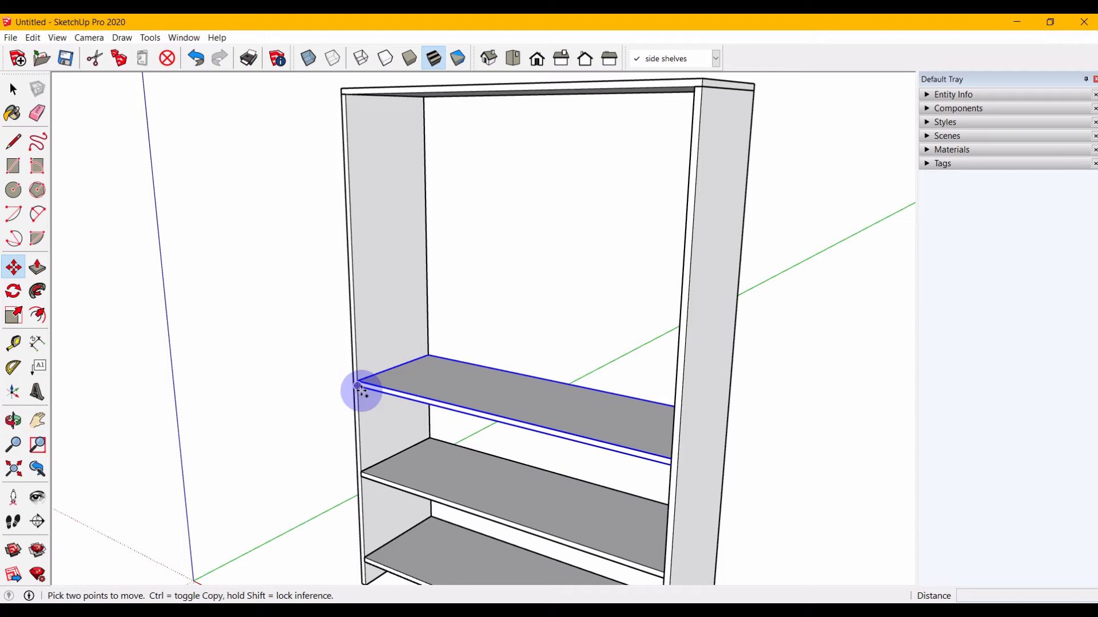
# - Copy the uppermost inner shelf about 3' 3 1/4" up to the top board and divide the distance with /3 into evenly spaced shelves
pyautogui.keyDown('ctrl'); pyautogui.moveTo(358, 387); pyautogui.dragTo(346, 93); pyautogui.keyUp('ctrl')
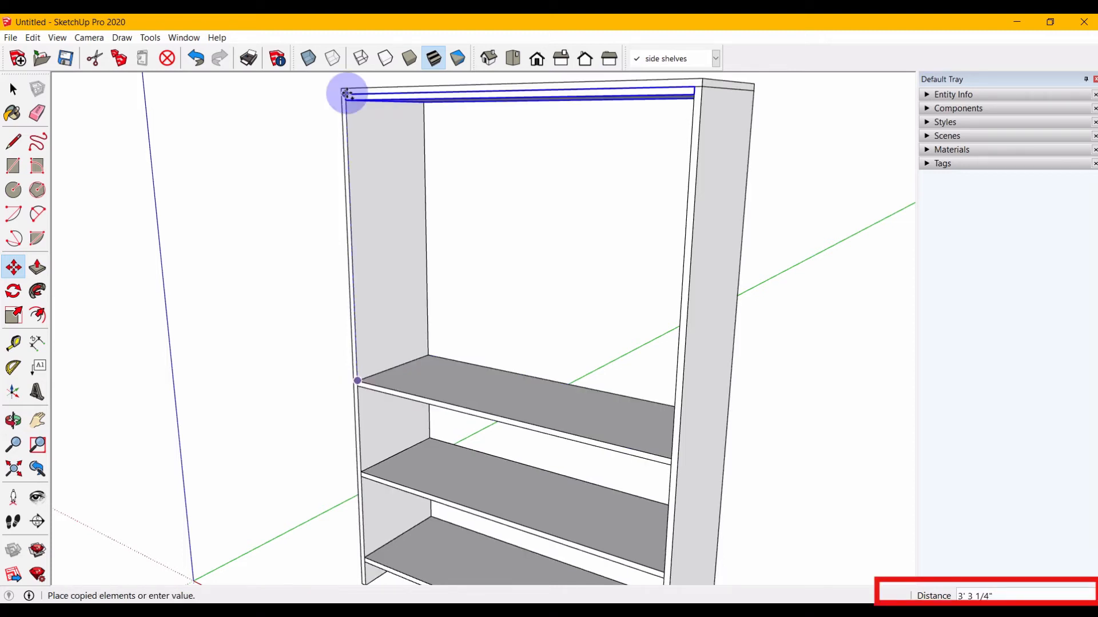
pyautogui.click(347, 93)
pyautogui.write('/3')
pyautogui.press('Return')
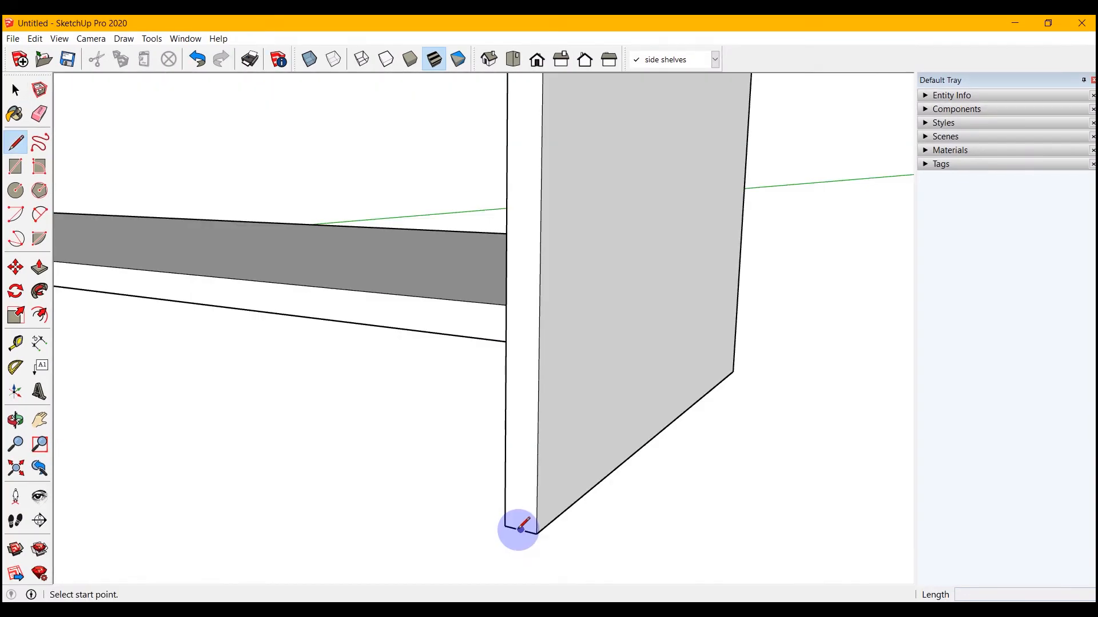
# - Draw a line from the bottom midpoint of the right side panel's front edge up to the top board and along it to its left end
pyautogui.click(517, 529)
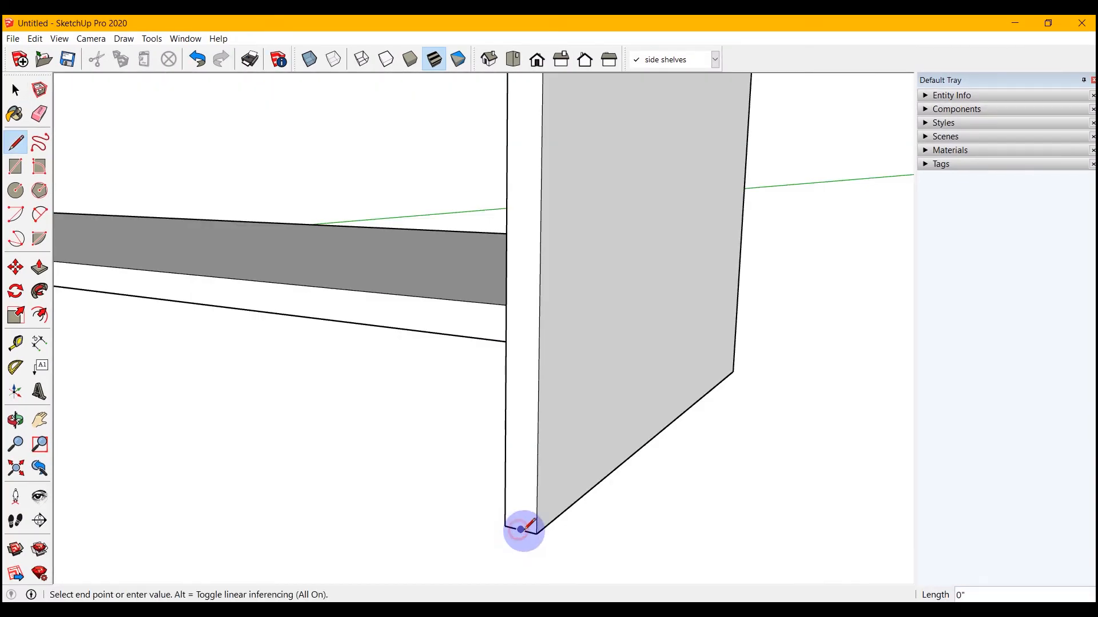
pyautogui.scroll(1, 514, 588)
pyautogui.scroll(-1, 498, 576)
pyautogui.scroll(-8, 493, 575)
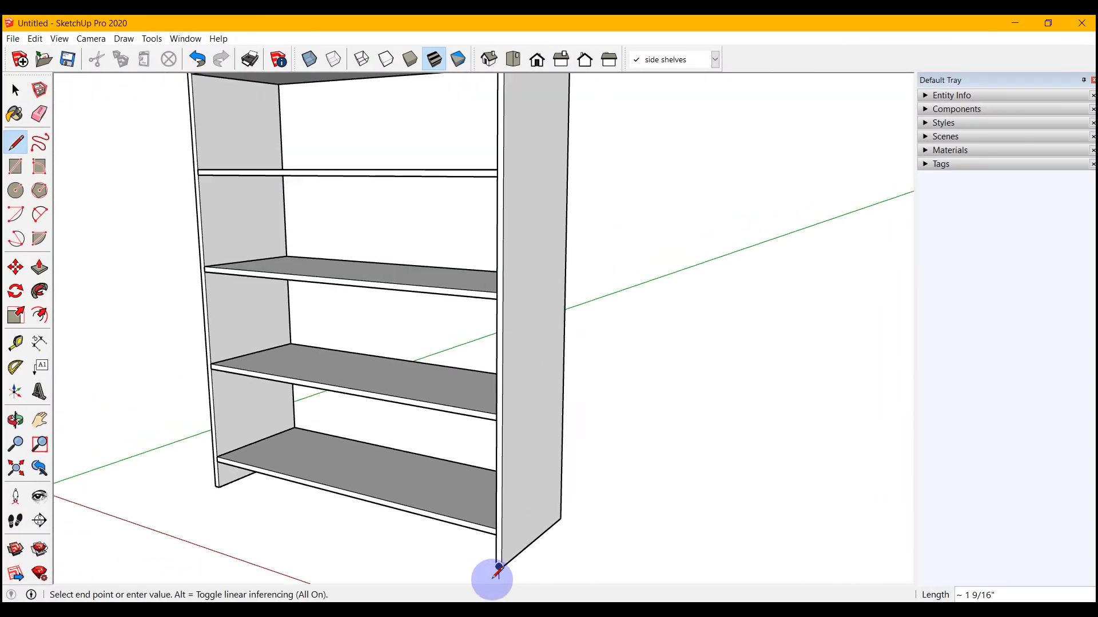
pyautogui.scroll(4, 510, 294)
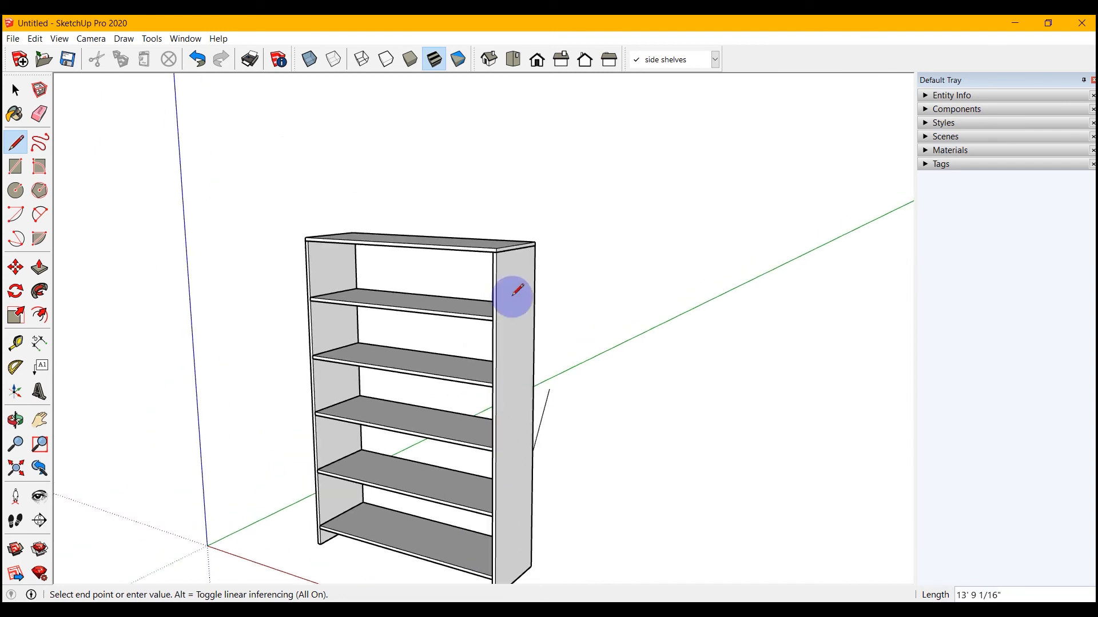
pyautogui.click(518, 251)
pyautogui.scroll(5, 111, 229)
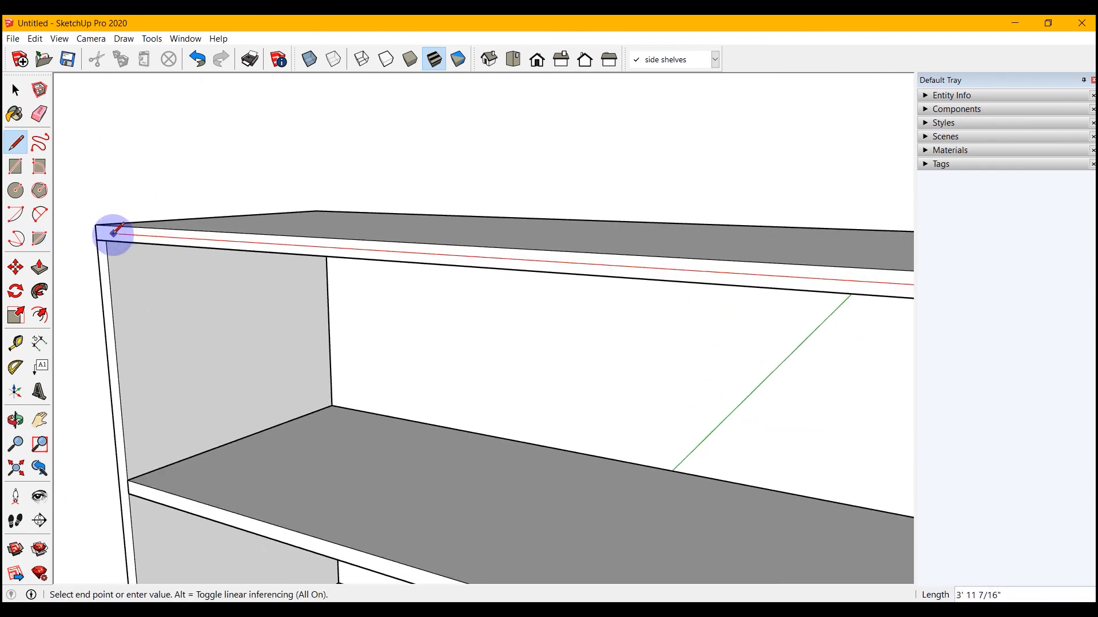
pyautogui.click(88, 230)
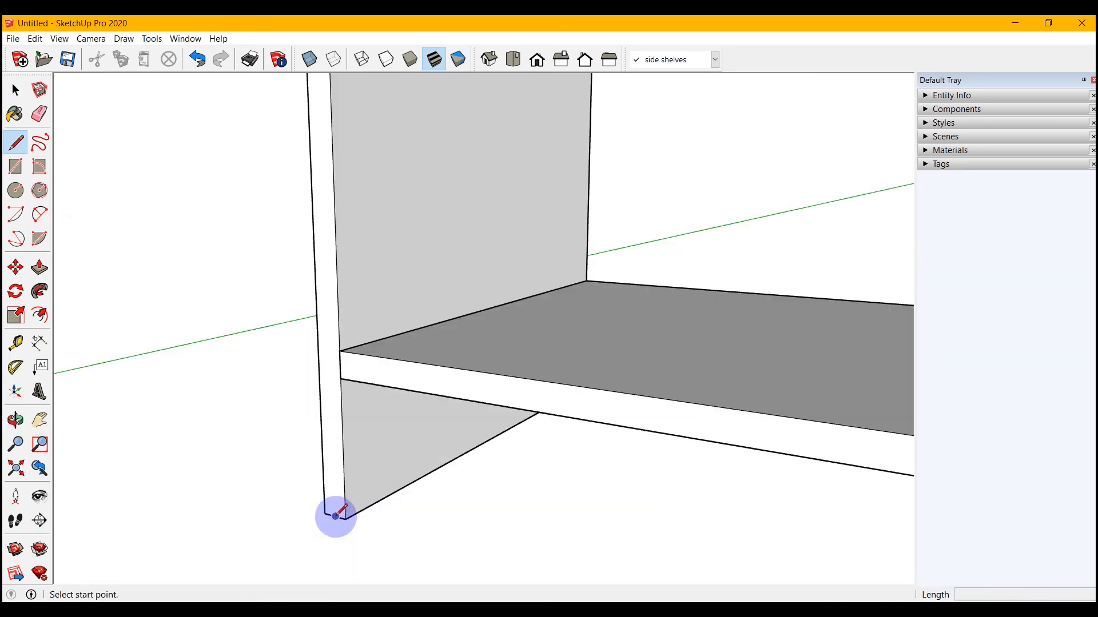
# - Draw a vertical line from the bottom midpoint of the left side panel's front edge up about 6' 3/8" to the top board's centerline
pyautogui.scroll(2, 336, 516)
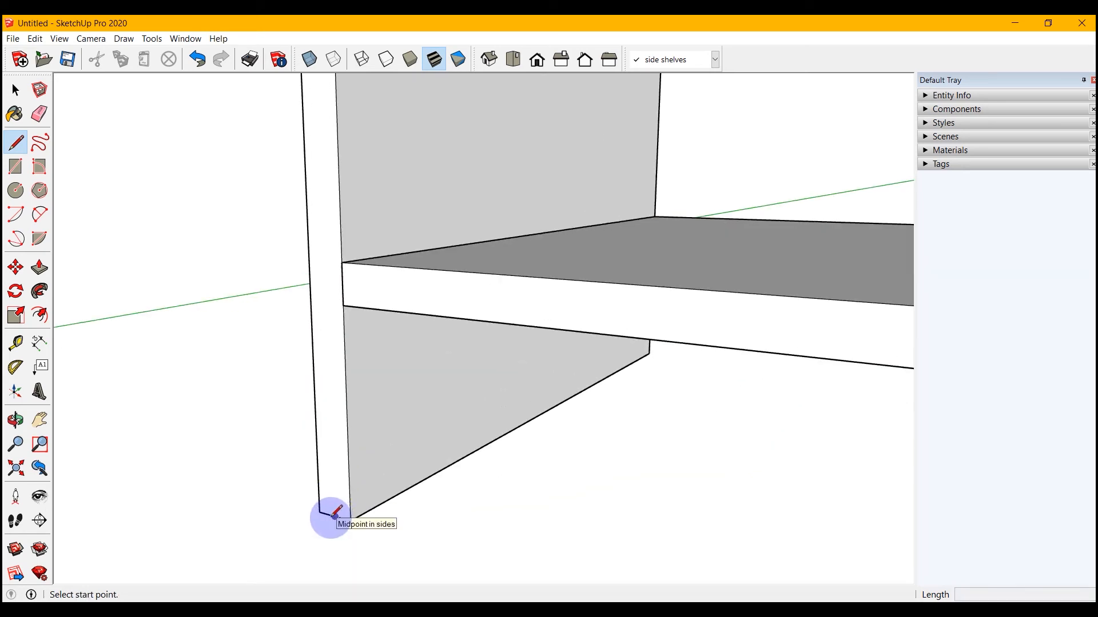
pyautogui.click(334, 516)
pyautogui.moveTo(326, 534); pyautogui.dragTo(265, 570, button='middle')
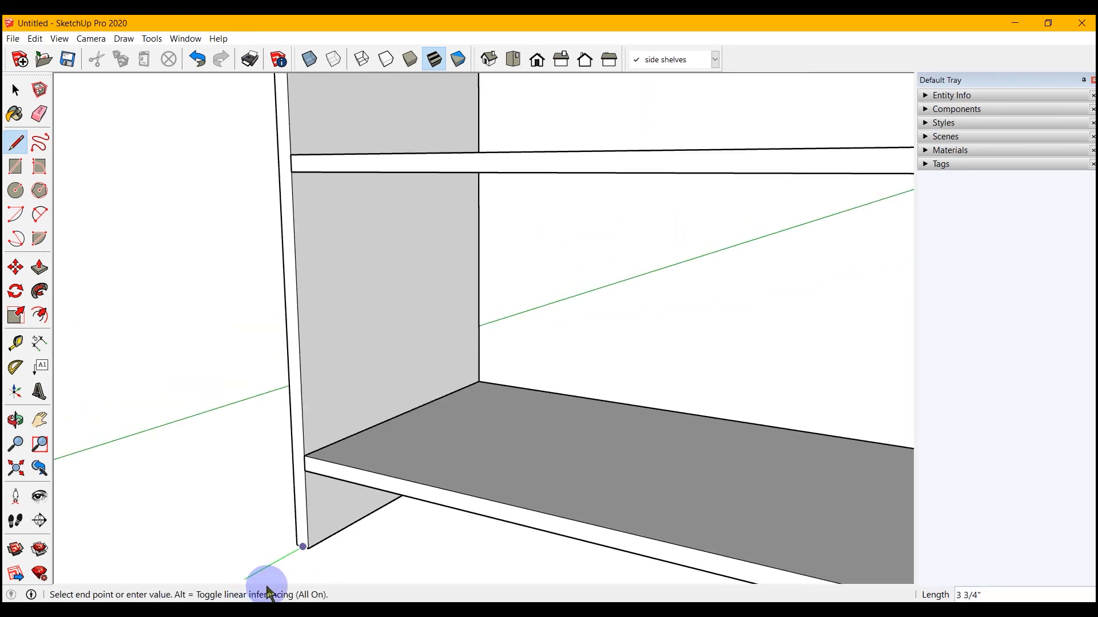
pyautogui.scroll(-8, 311, 512)
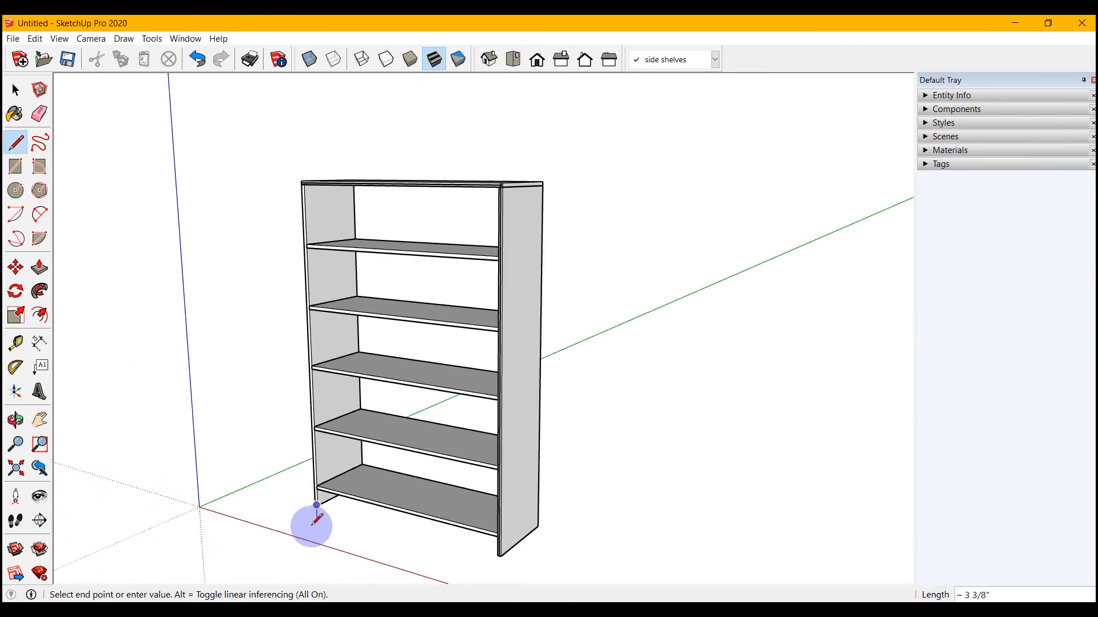
pyautogui.scroll(8, 297, 212)
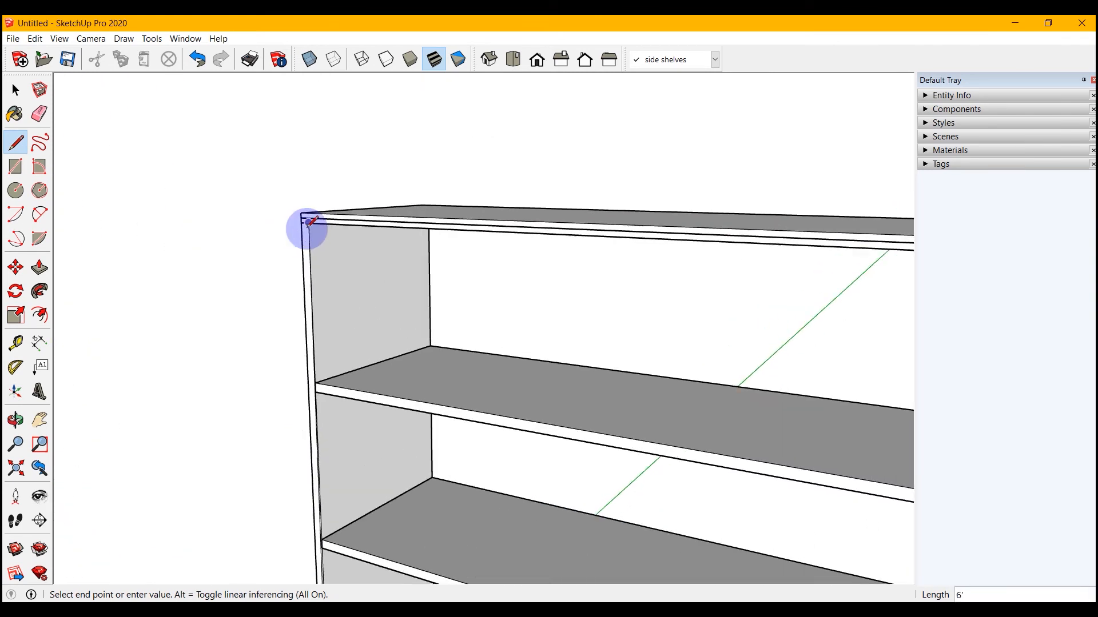
pyautogui.scroll(2, 307, 215)
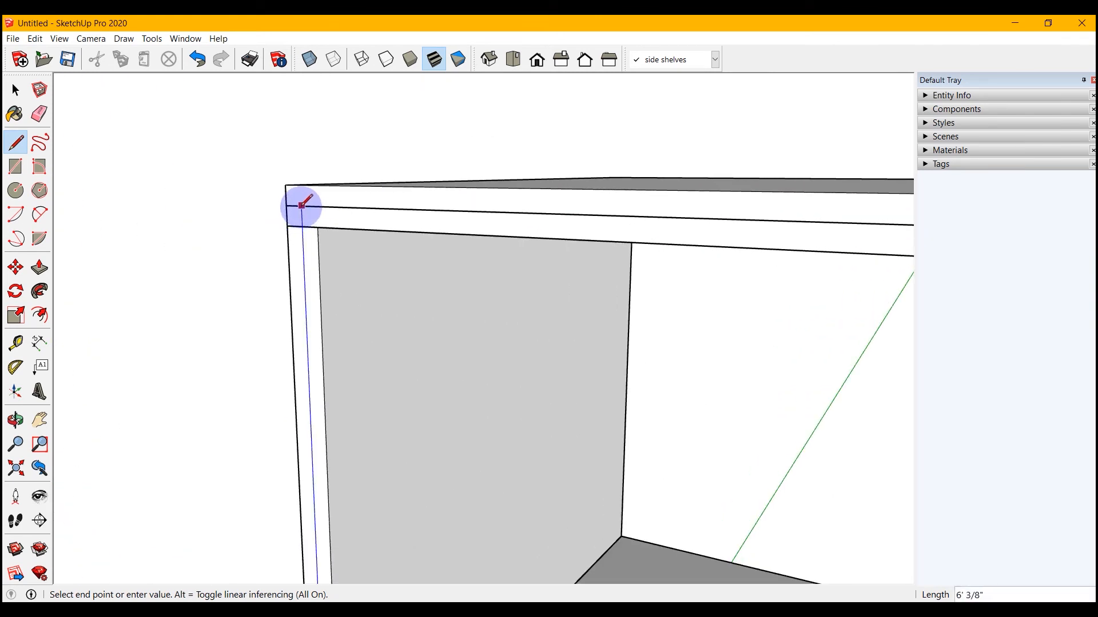
pyautogui.click(301, 206)
pyautogui.press('space')
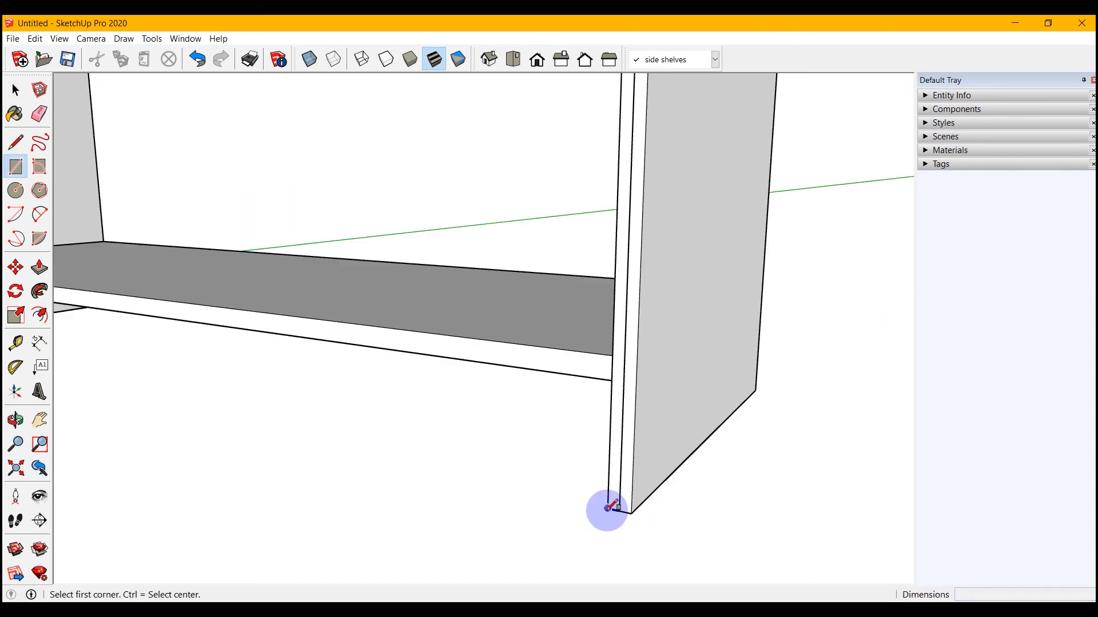
# - Draw a 3/4" by 3/4" square in front of the right side panel, starting at its inner bottom front corner
pyautogui.click(608, 508)
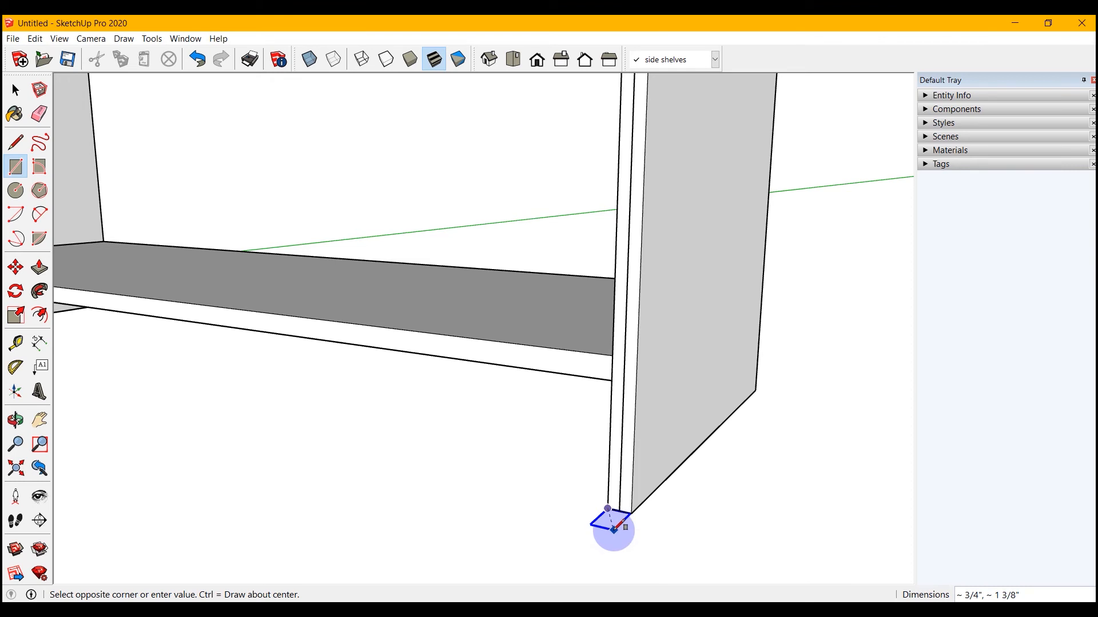
pyautogui.write('3/4,3/4')
pyautogui.press('Return')
pyautogui.scroll(5, 622, 532)
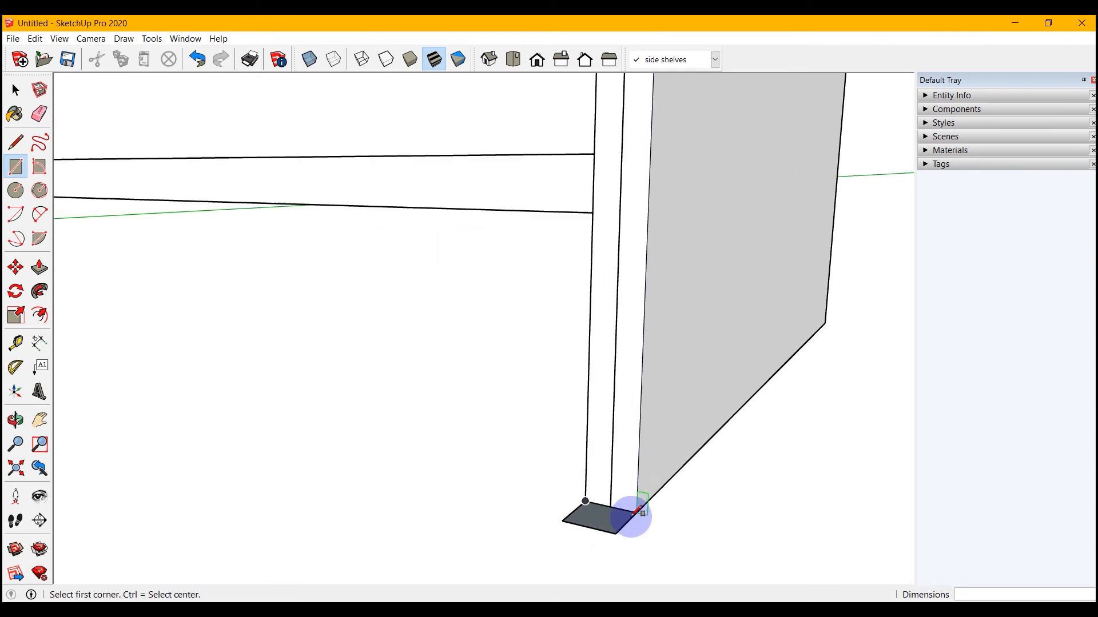
# - Draw a 2 Point Arc bulging forward across the square's edge along the right side panel, and erase the square's outer edges
pyautogui.click(15, 142)
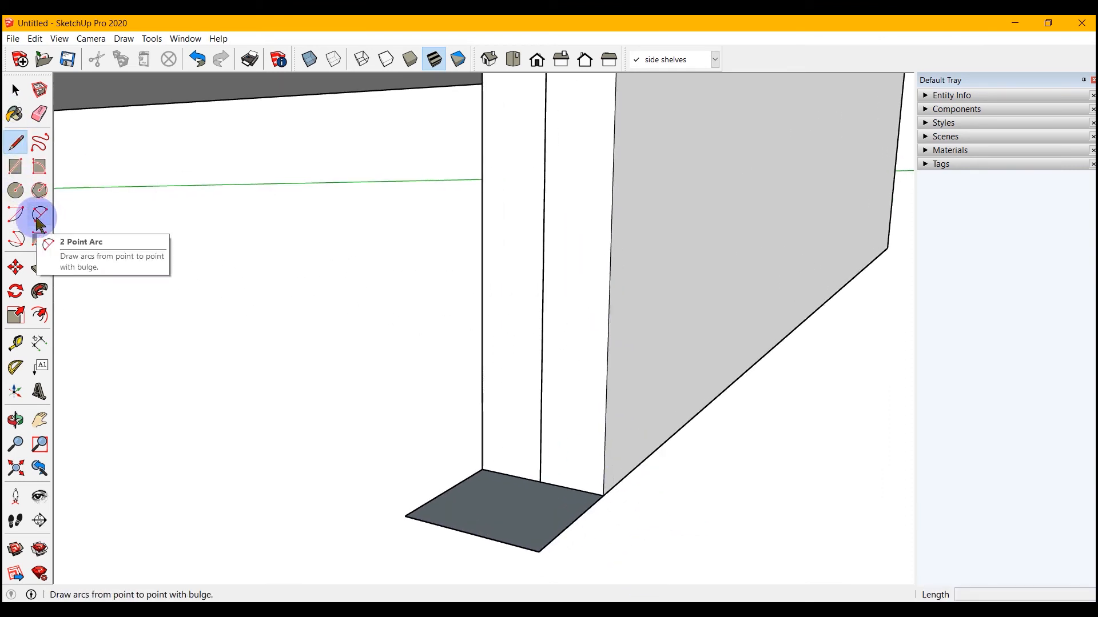
pyautogui.click(39, 215)
pyautogui.click(482, 468)
pyautogui.click(603, 495)
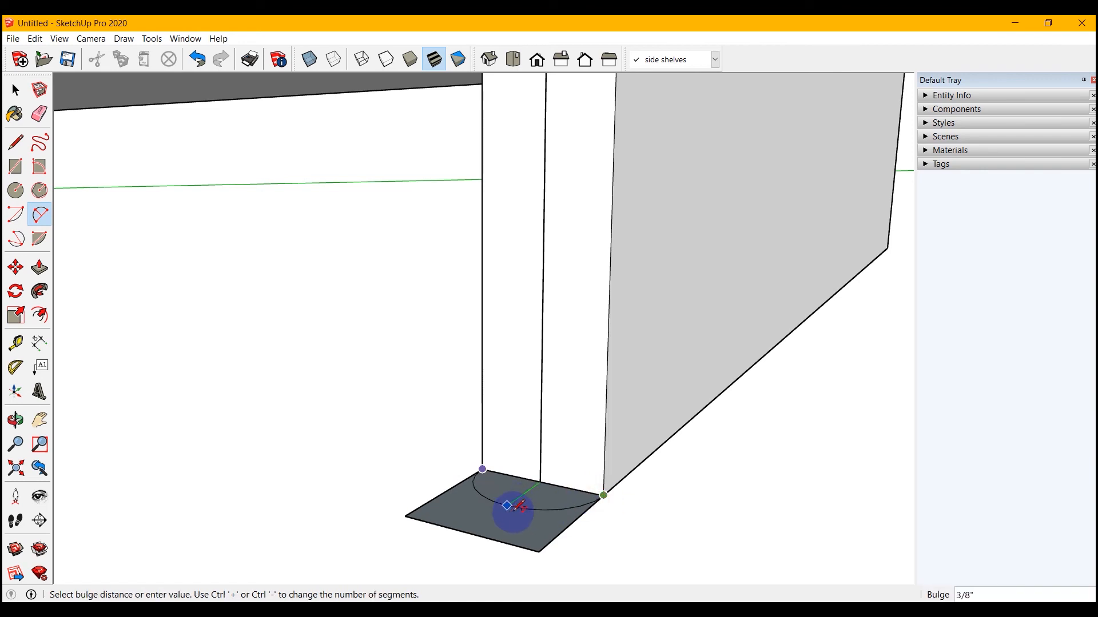
pyautogui.click(514, 502)
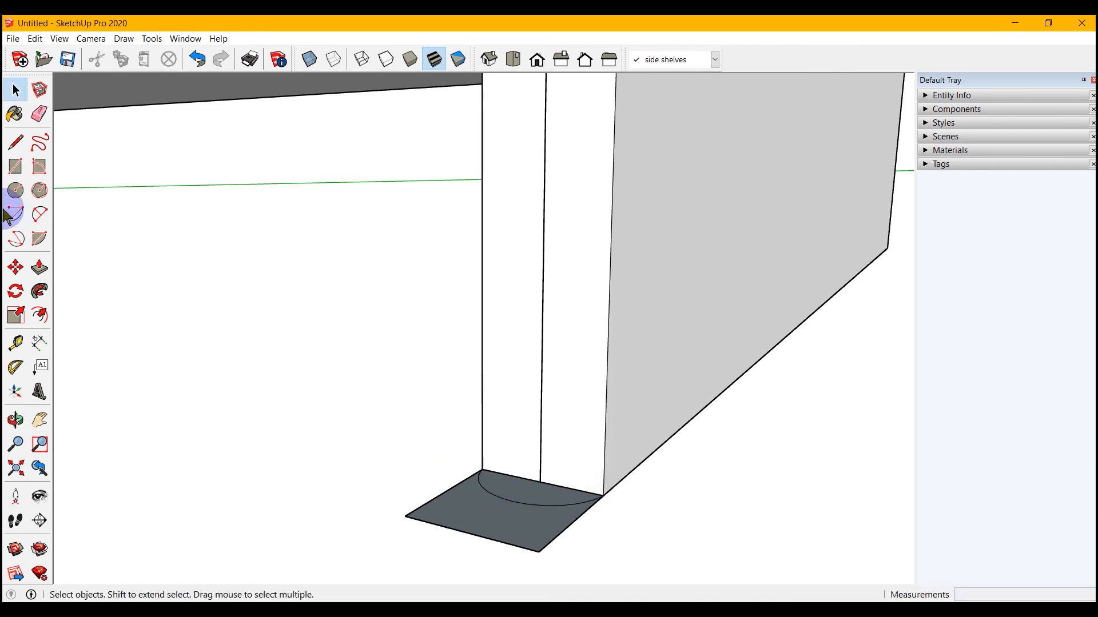
pyautogui.click(39, 113)
pyautogui.moveTo(443, 496)
pyautogui.mouseDown()
pyautogui.moveTo(502, 538)
pyautogui.moveTo(563, 529)
pyautogui.moveTo(571, 553)
pyautogui.mouseUp()
pyautogui.press('space')
# - Extrude the rounded profile with Follow Me up the right panel's front, across the top board and down the left panel
pyautogui.scroll(-2, 557, 551)
pyautogui.scroll(-2, 557, 552)
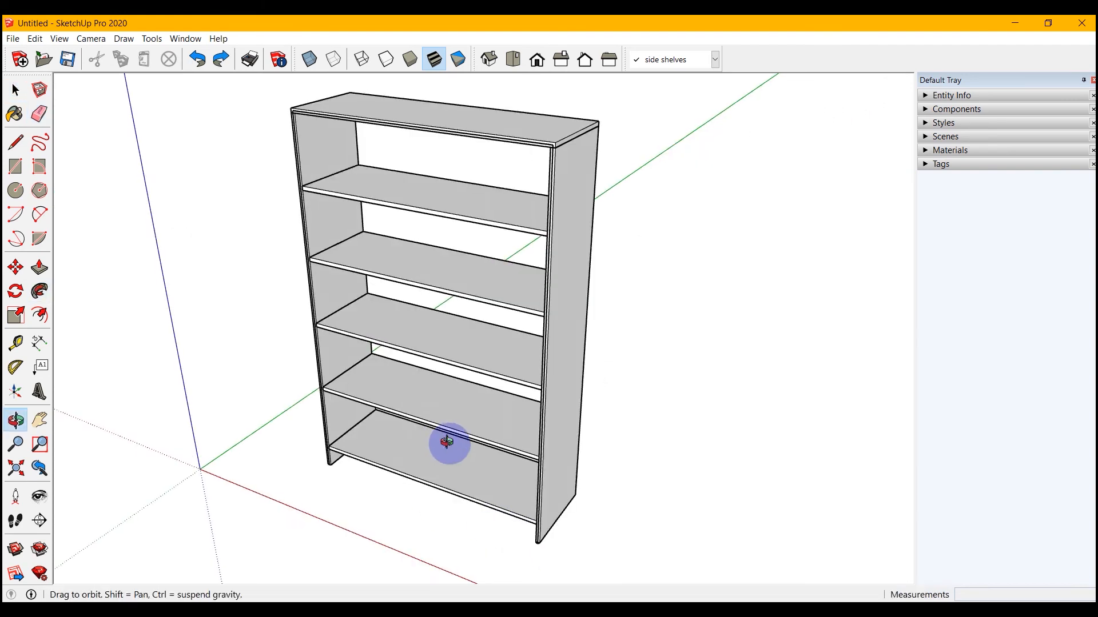
pyautogui.moveTo(448, 443); pyautogui.dragTo(457, 451, button='middle')
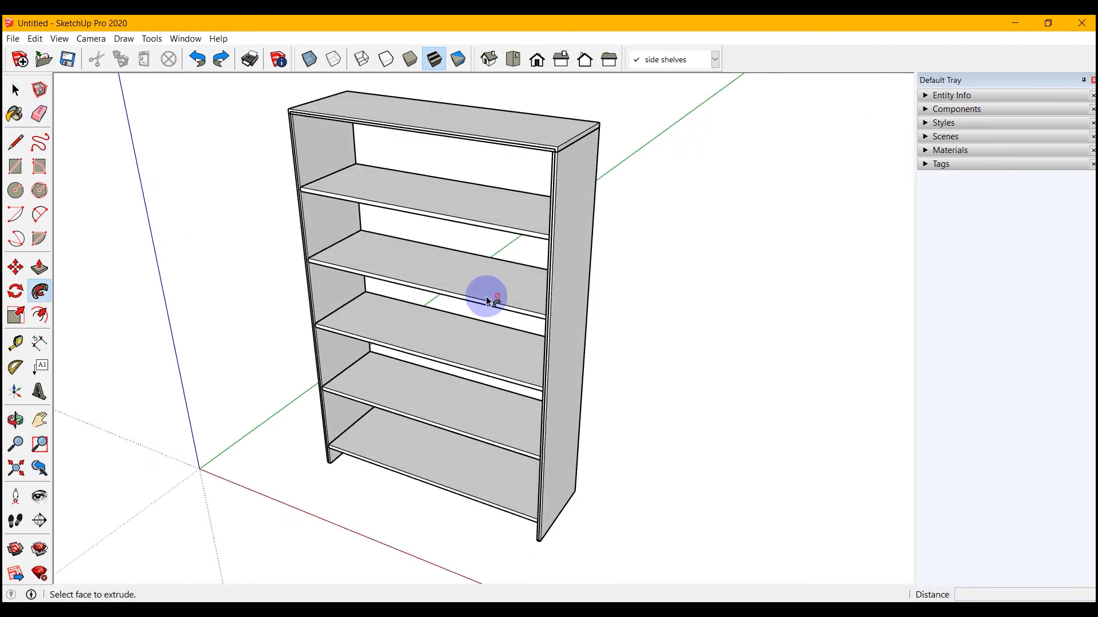
pyautogui.scroll(1, 486, 296)
pyautogui.scroll(1, 480, 346)
pyautogui.scroll(-1, 544, 483)
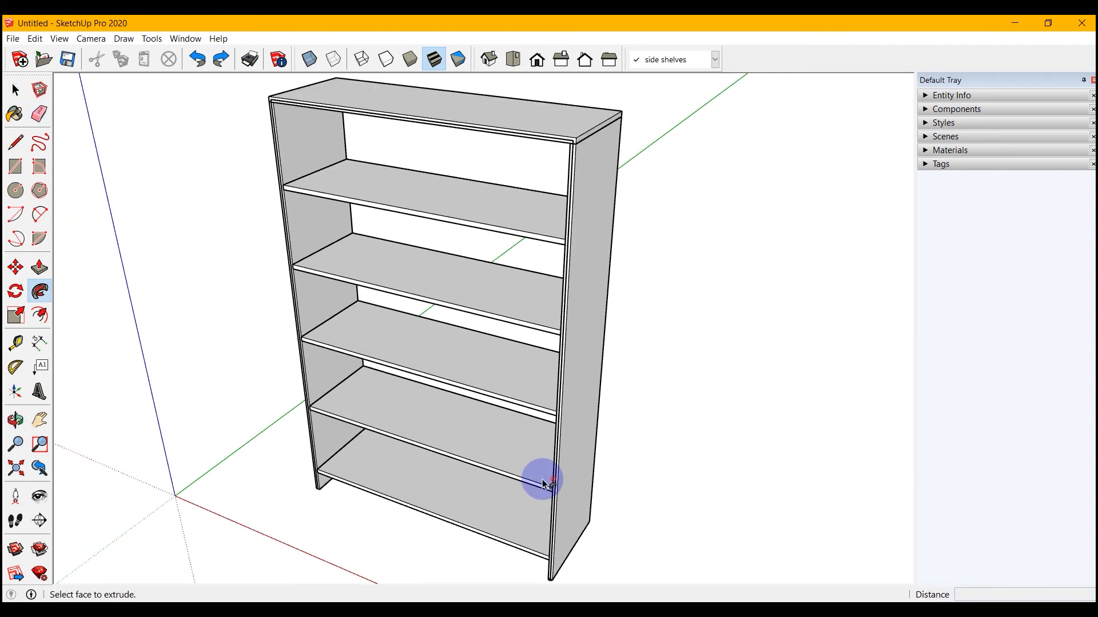
pyautogui.click(43, 295)
pyautogui.moveTo(551, 575)
pyautogui.mouseDown()
pyautogui.moveTo(571, 169)
pyautogui.moveTo(555, 142)
pyautogui.moveTo(448, 115)
pyautogui.moveTo(277, 100)
pyautogui.moveTo(314, 471)
pyautogui.mouseUp()
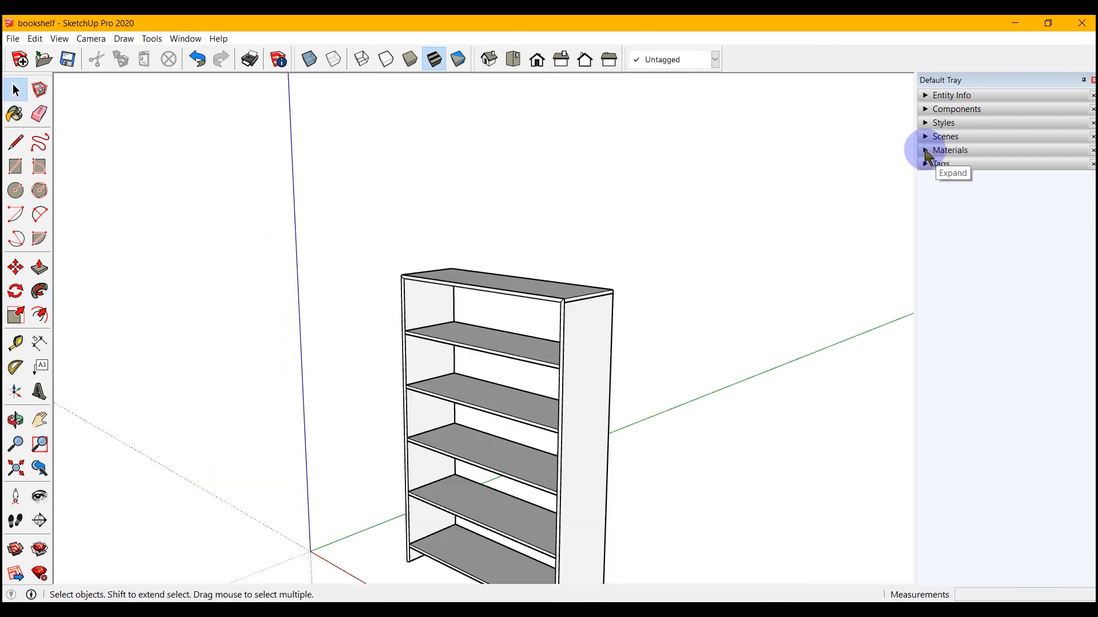
# - Choose Wood Cherry Original from the Wood materials and paint both side panels and the top board with it
pyautogui.click(926, 154)
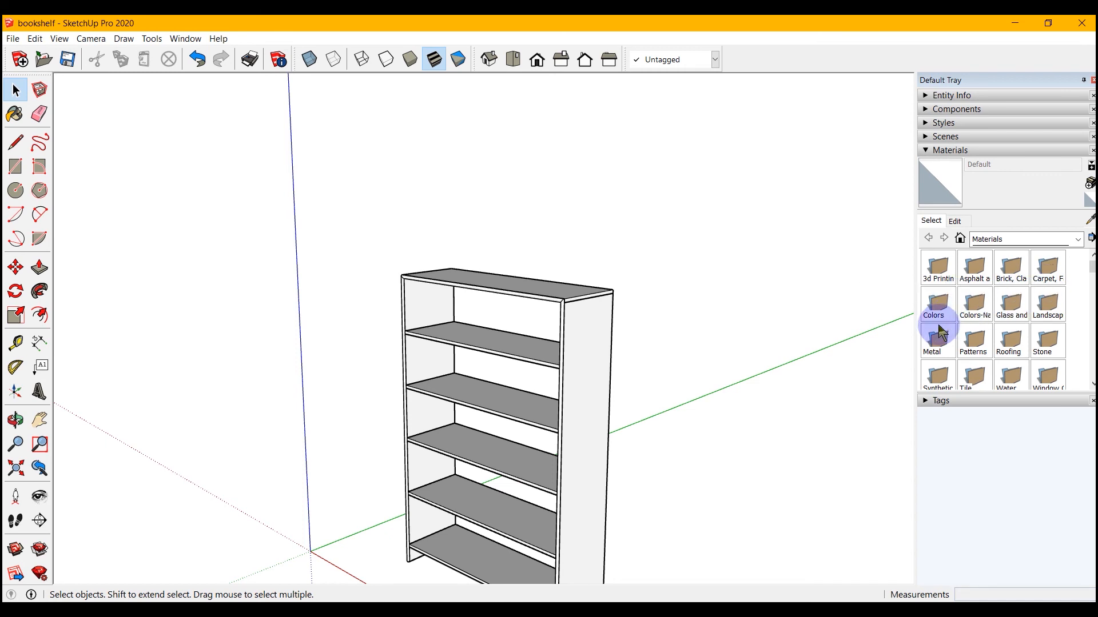
pyautogui.scroll(-2, 1007, 341)
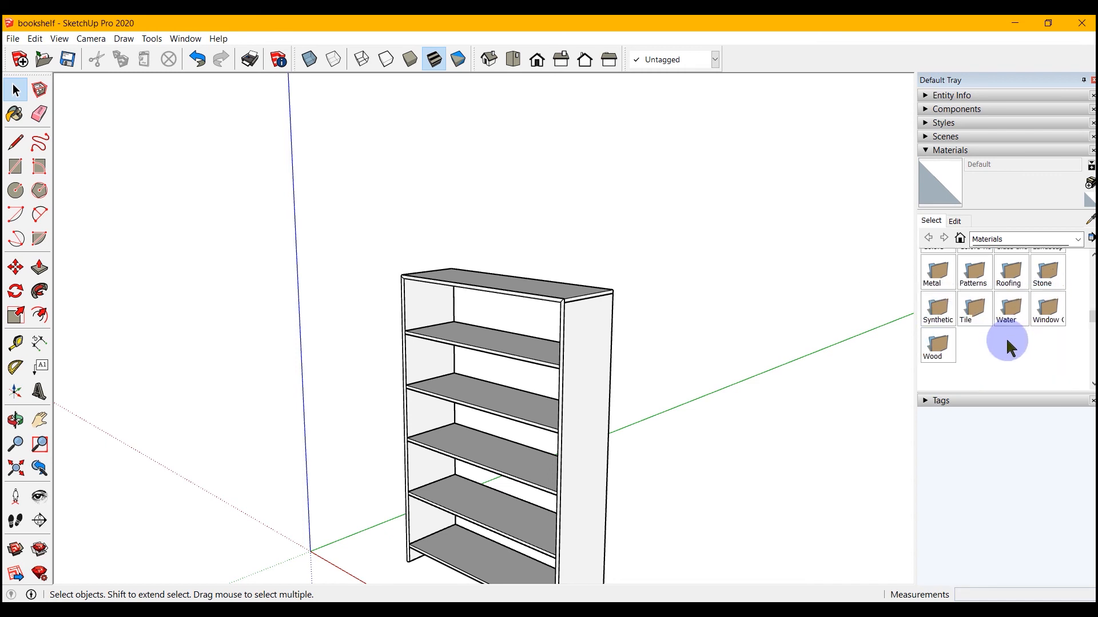
pyautogui.click(935, 349)
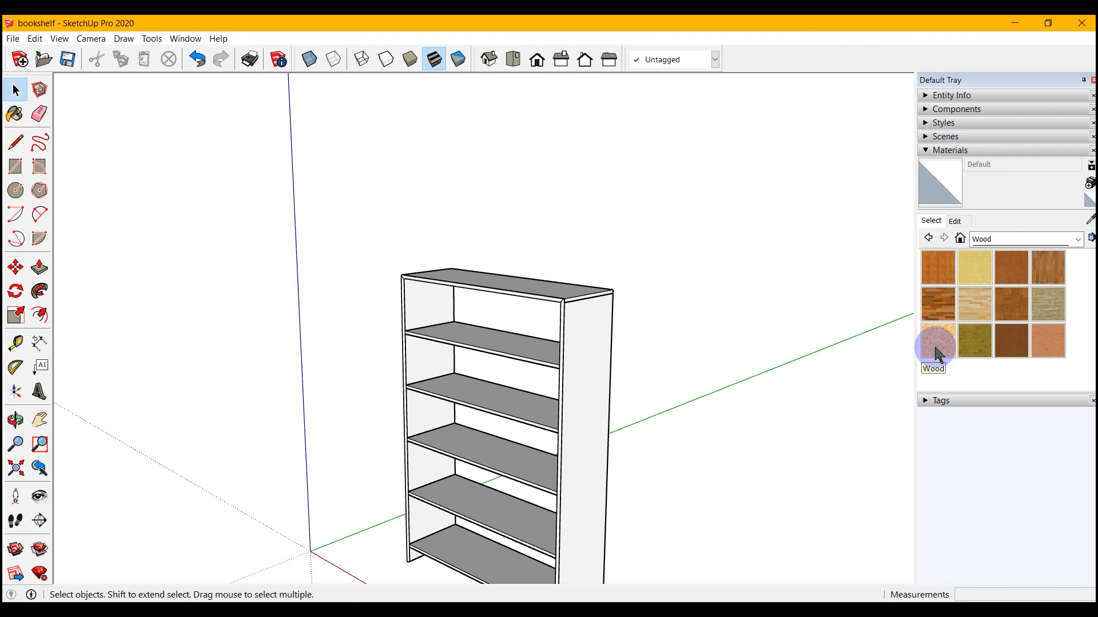
pyautogui.click(1010, 273)
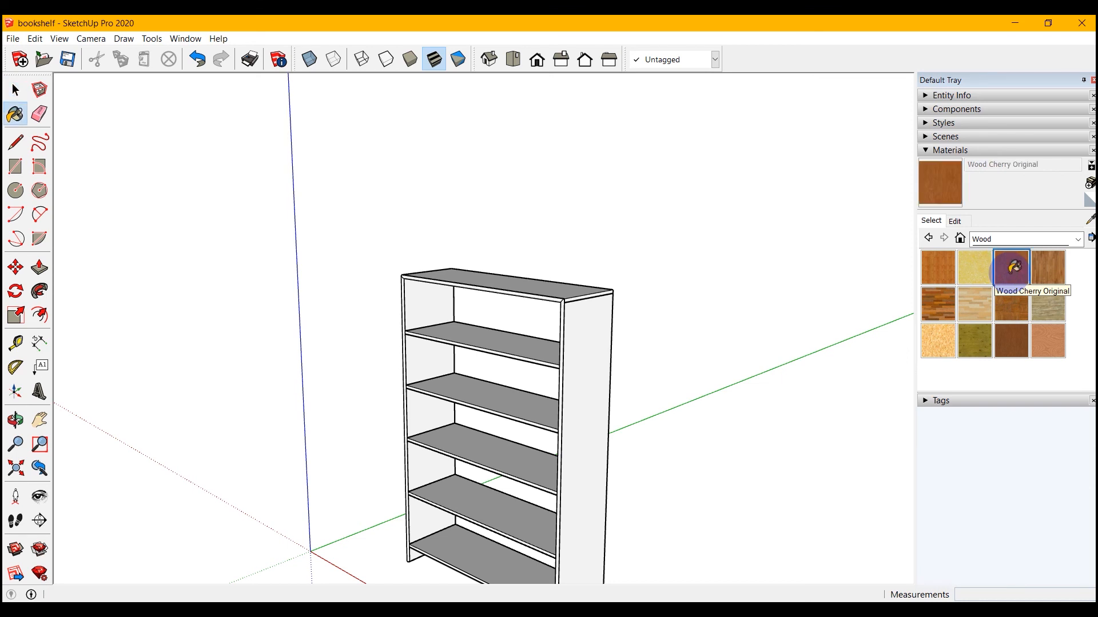
pyautogui.click(597, 346)
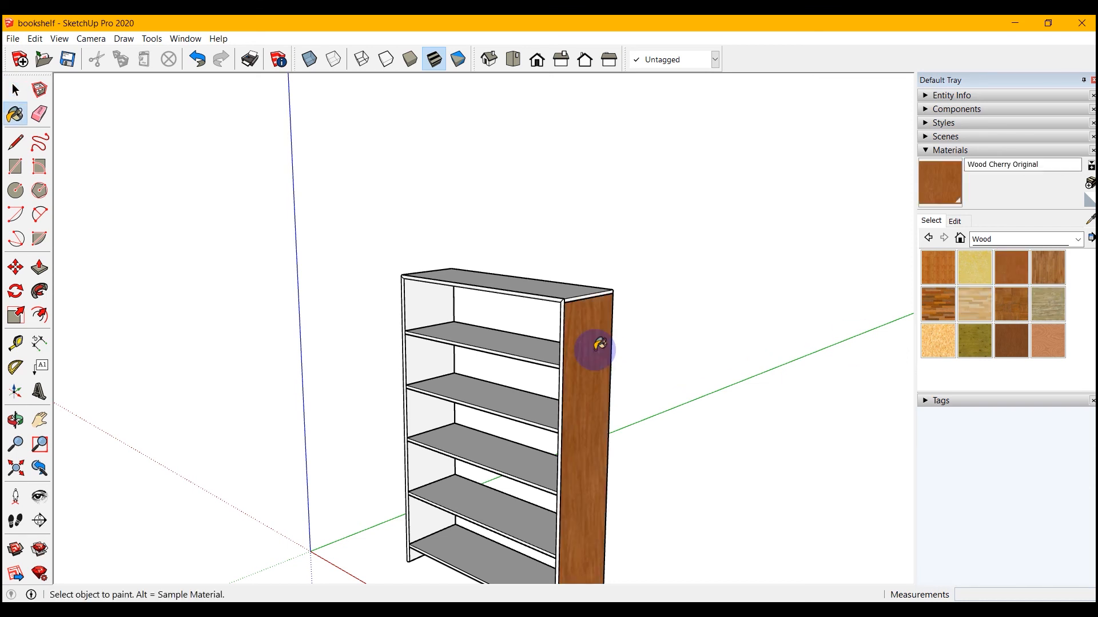
pyautogui.click(558, 286)
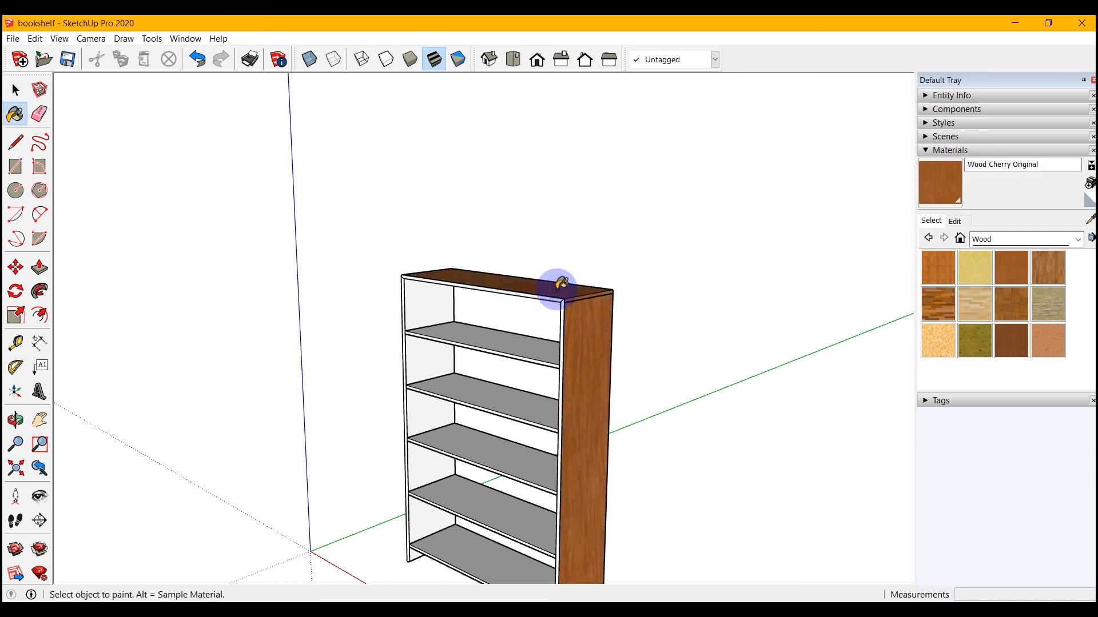
pyautogui.click(419, 295)
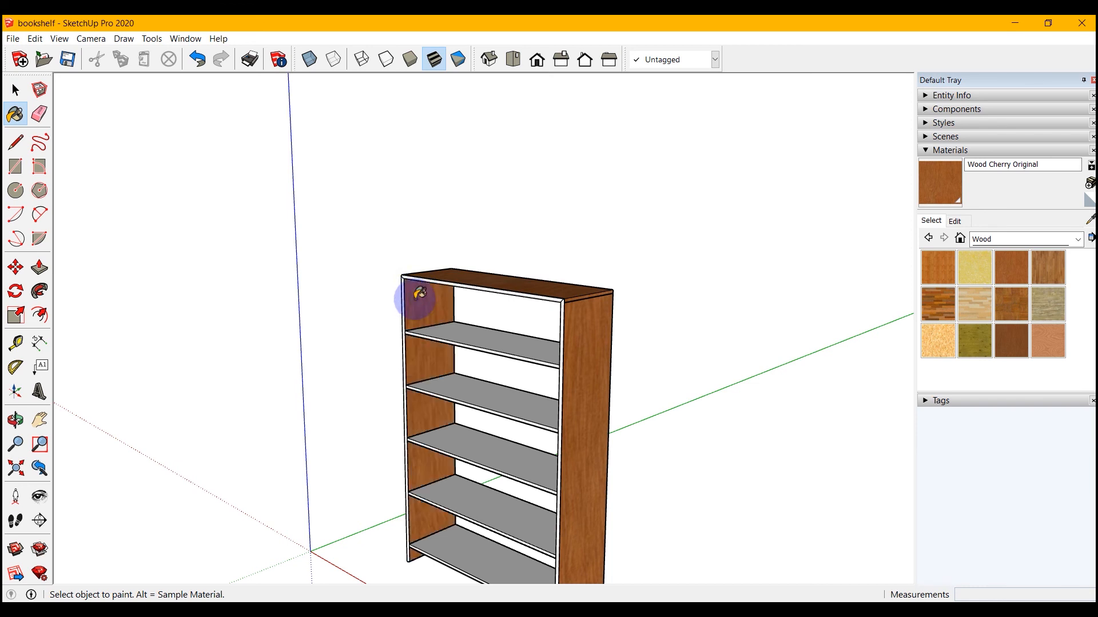
# - Paint all five shelves with Wood Cherry Original
pyautogui.click(495, 345)
pyautogui.click(490, 398)
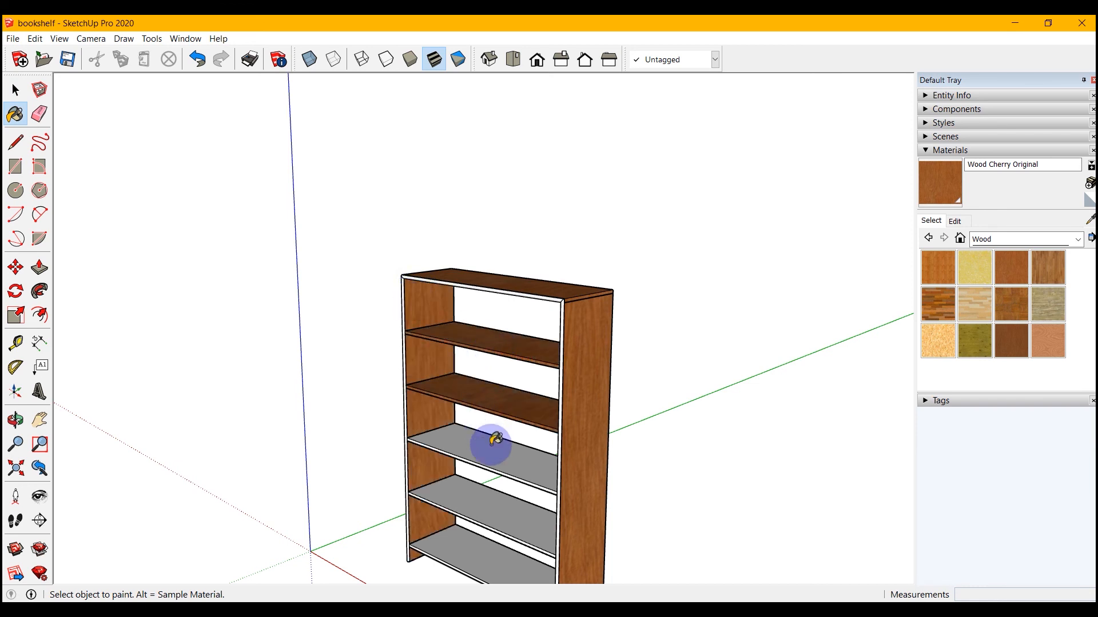
pyautogui.click(493, 441)
pyautogui.click(464, 503)
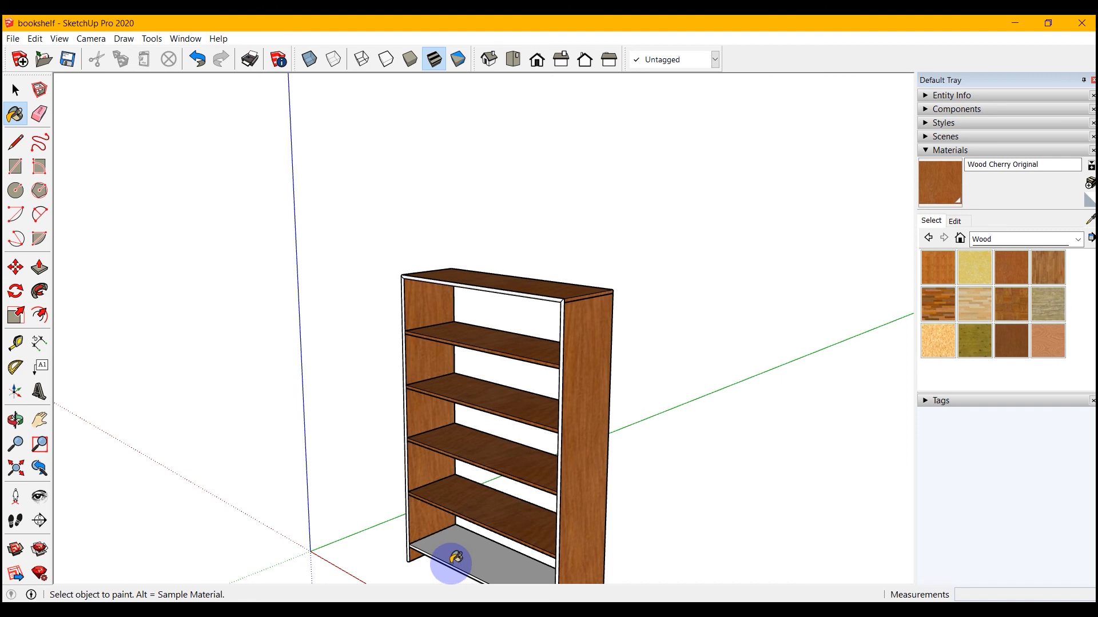
pyautogui.click(456, 558)
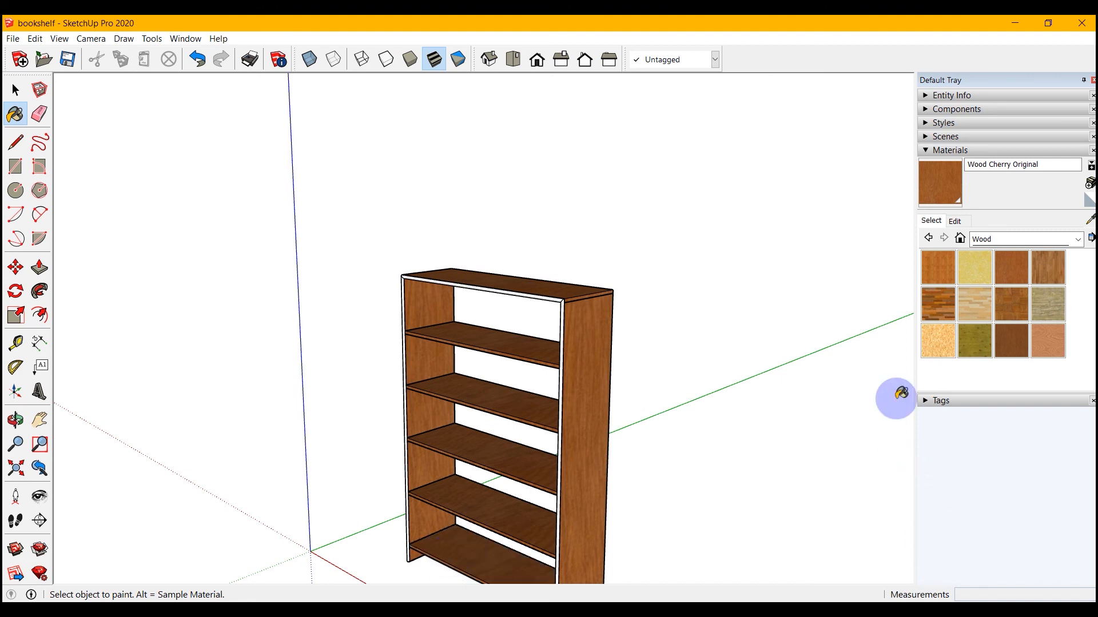
# - Paint the rounded front trim along the top board and both side panels with Wood Veneer 02
pyautogui.click(1049, 347)
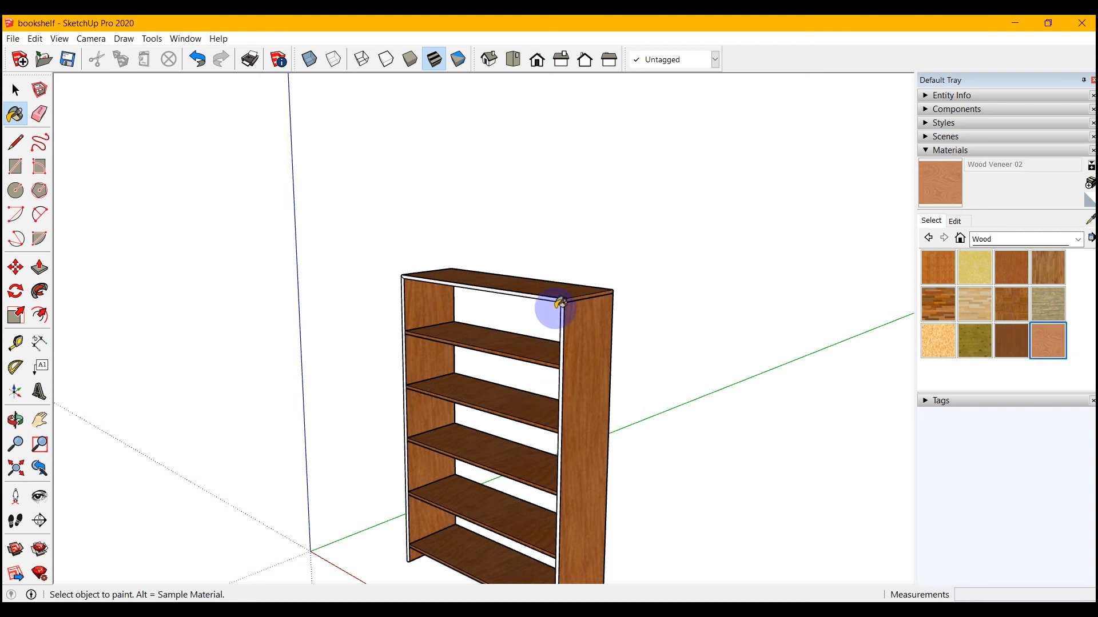
pyautogui.scroll(5, 554, 308)
pyautogui.scroll(1, 566, 295)
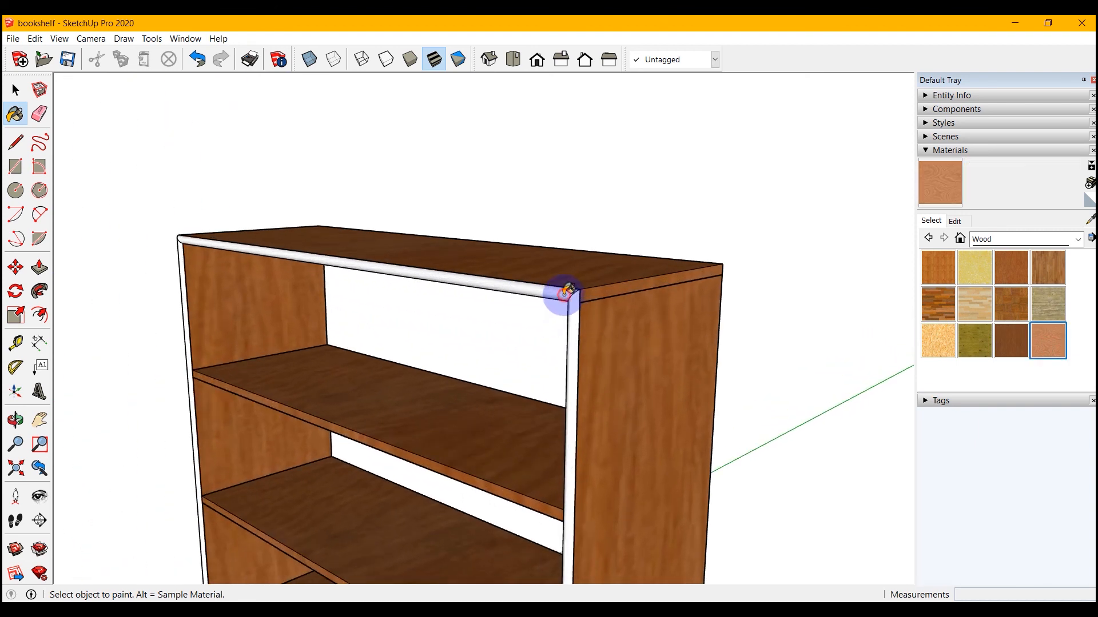
pyautogui.click(563, 292)
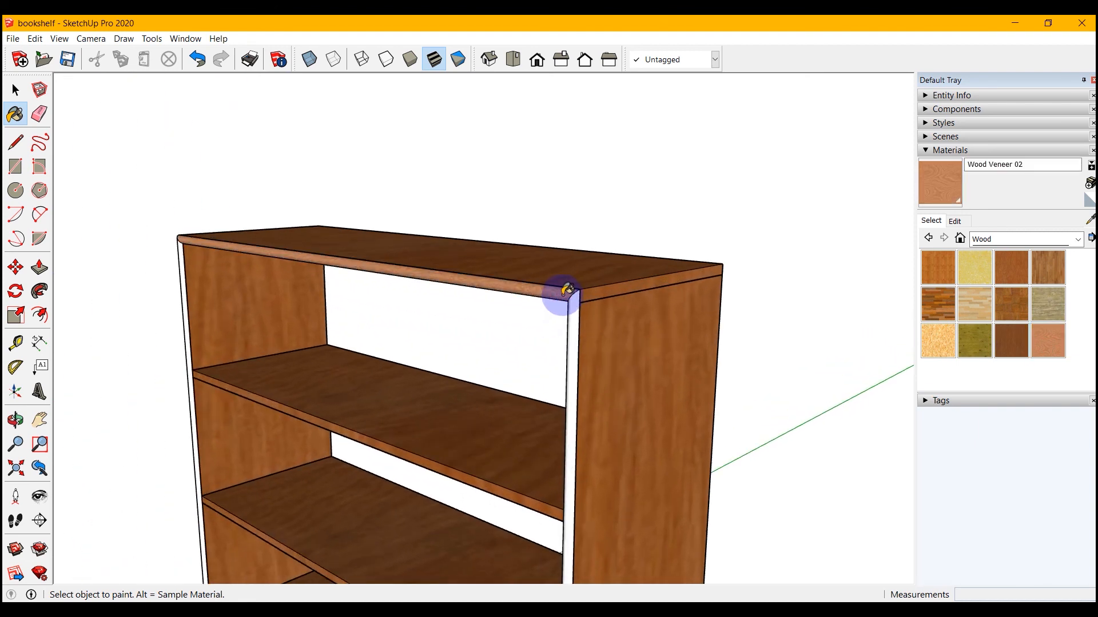
pyautogui.click(573, 347)
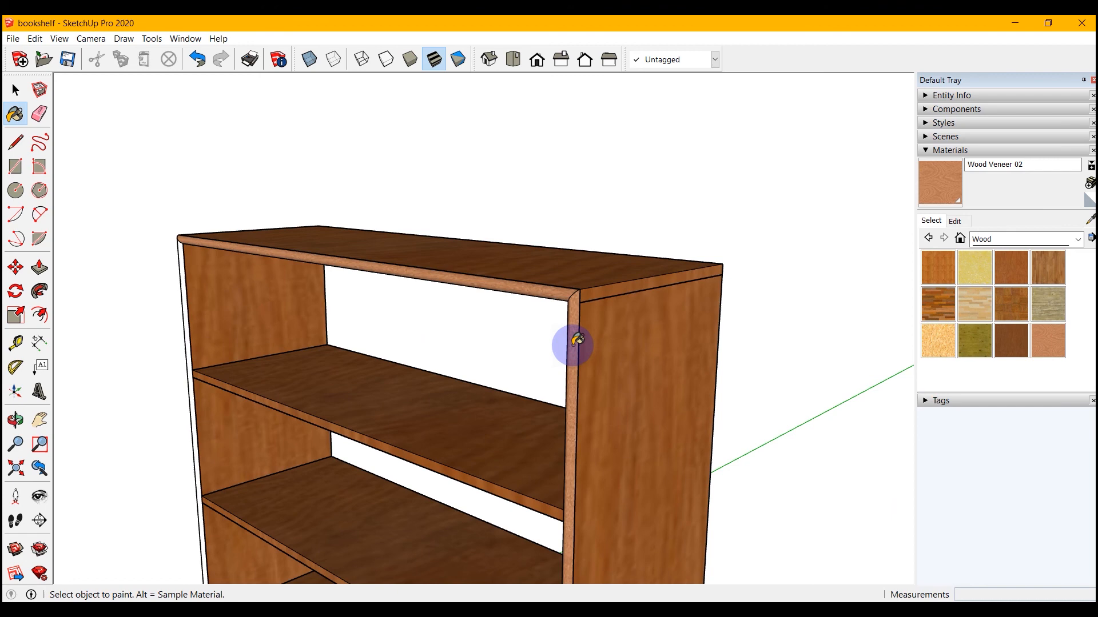
pyautogui.click(184, 273)
pyautogui.scroll(-5, 527, 184)
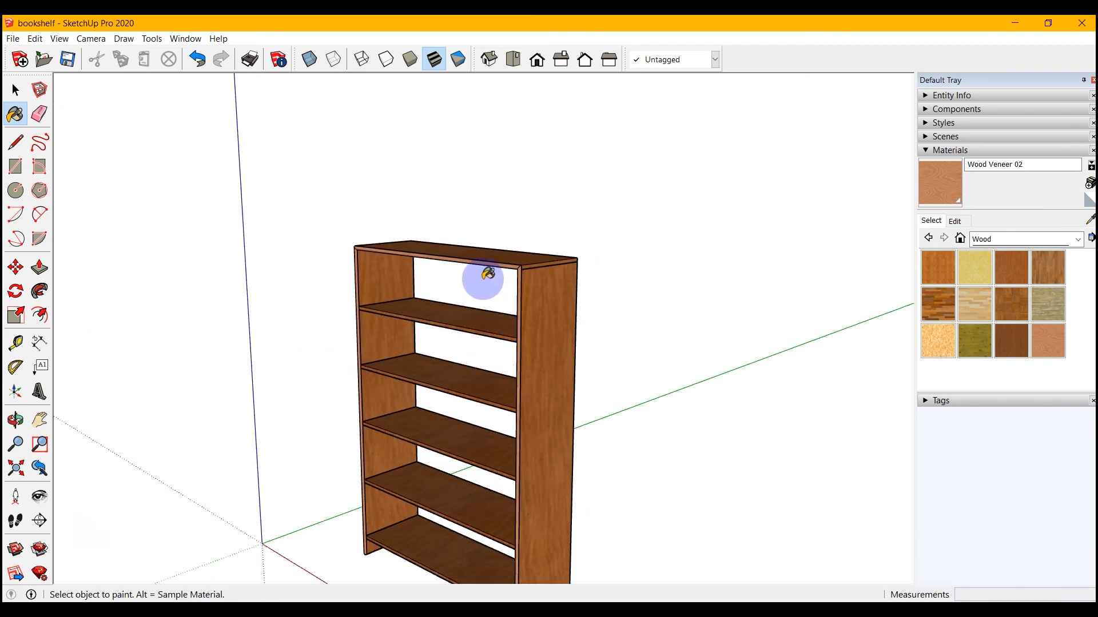
# - Examine the painted bookshelf and the trim joint at its upper right corner from several angles
pyautogui.scroll(-1, 487, 273)
pyautogui.moveTo(497, 454)
pyautogui.mouseDown(button='middle')
pyautogui.moveTo(497, 465)
pyautogui.moveTo(135, 411)
pyautogui.moveTo(264, 477)
pyautogui.moveTo(564, 461)
pyautogui.moveTo(666, 500)
pyautogui.moveTo(673, 486)
pyautogui.mouseUp(button='middle')
pyautogui.scroll(3, 498, 278)
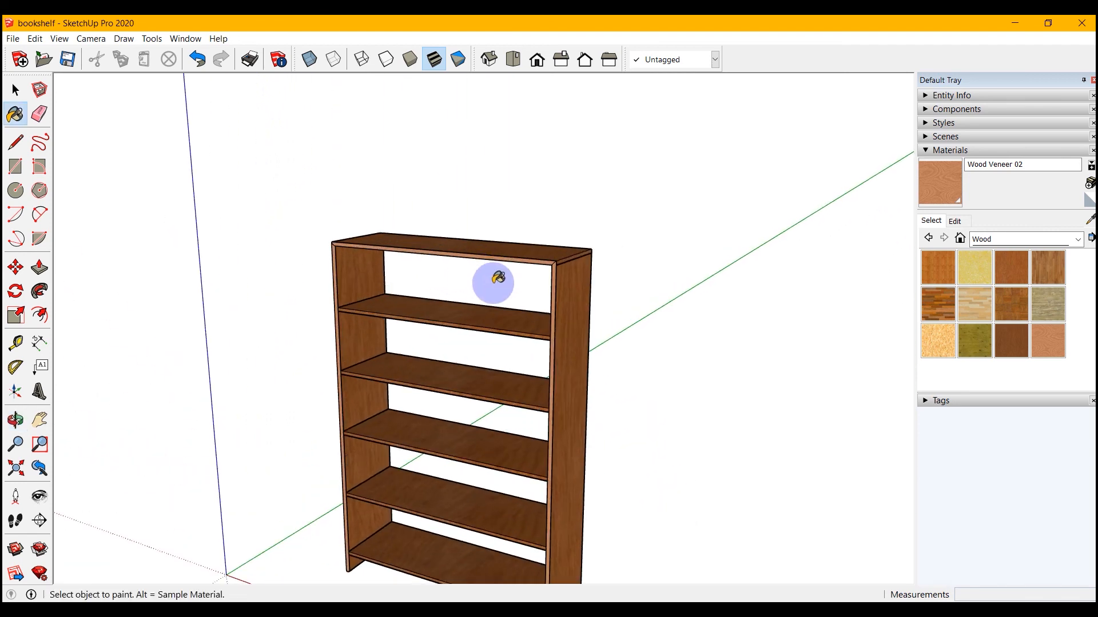
pyautogui.scroll(2, 498, 278)
pyautogui.press('space')
pyautogui.scroll(2, 556, 269)
pyautogui.scroll(2, 581, 235)
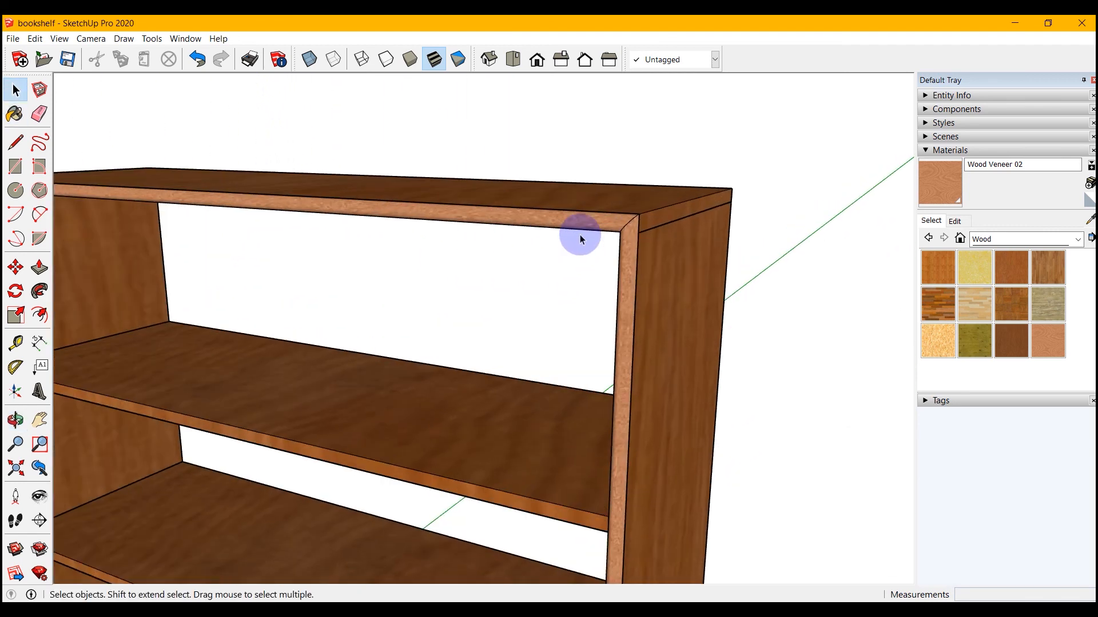
pyautogui.moveTo(661, 355)
pyautogui.mouseDown(button='middle')
pyautogui.moveTo(643, 325)
pyautogui.moveTo(667, 311)
pyautogui.mouseUp(button='middle')
pyautogui.scroll(-3, 681, 183)
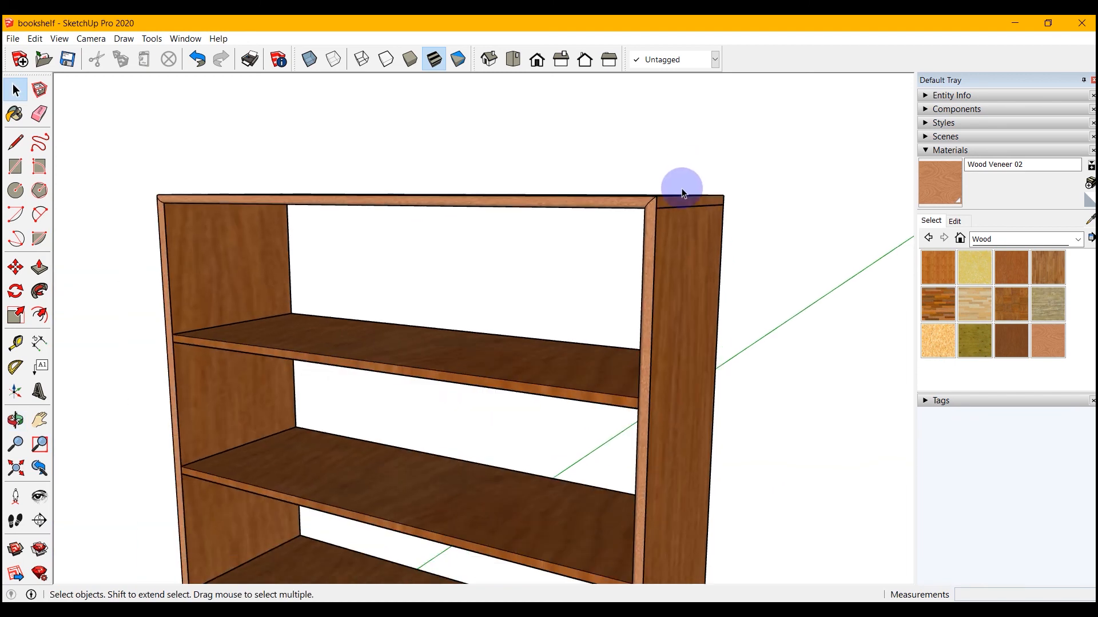